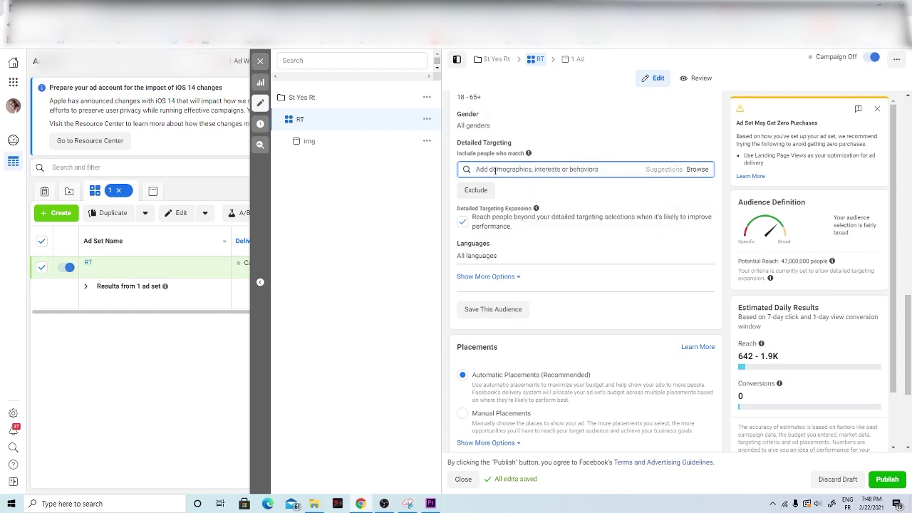
# Step: Search the ad set's detailed targeting for "beau" and look through the suggested interests
pyautogui.write('b')
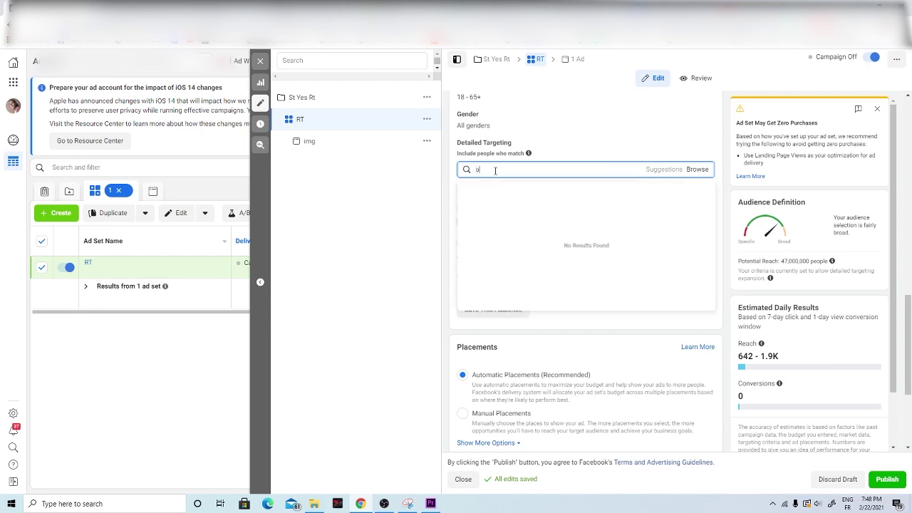
pyautogui.write('eau')
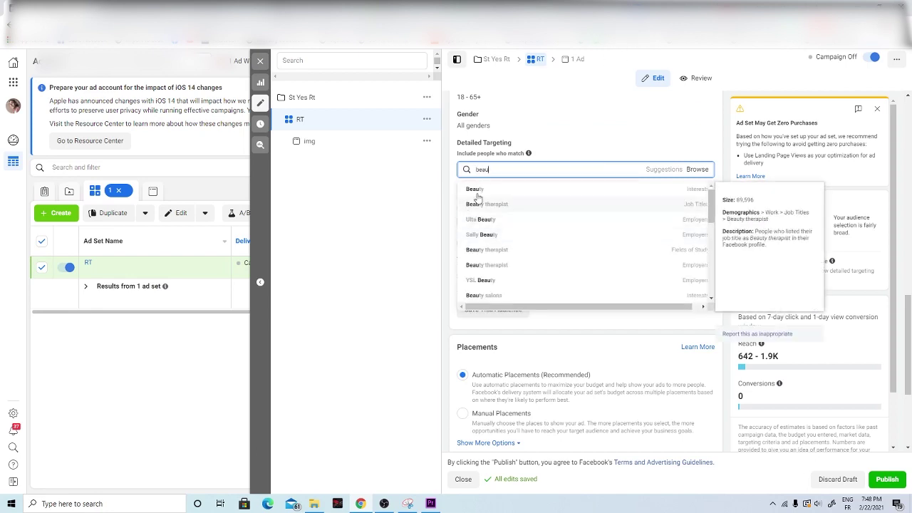
pyautogui.scroll(-10, 506, 203)
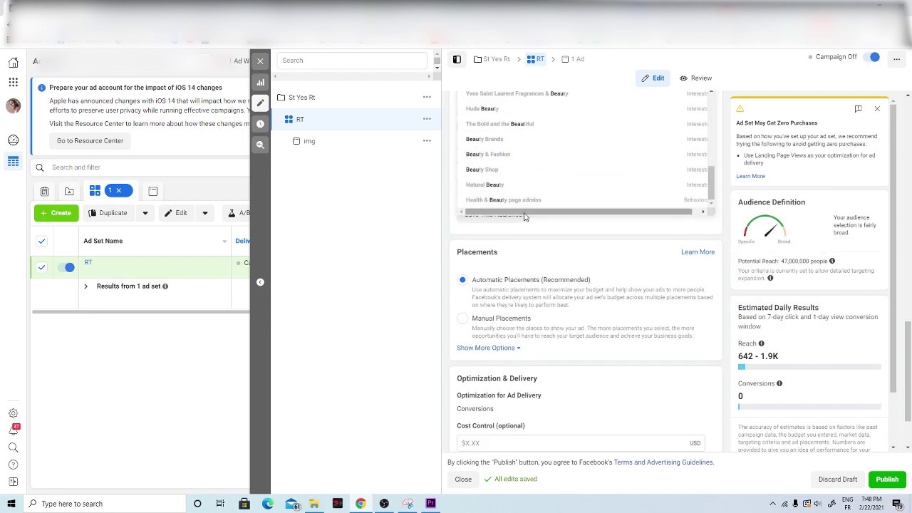
pyautogui.scroll(3, 454, 241)
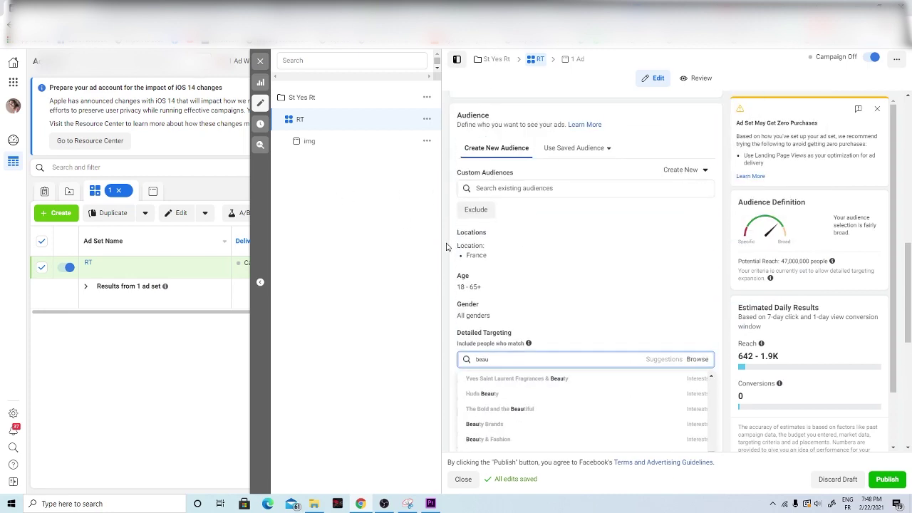
pyautogui.scroll(5, 513, 293)
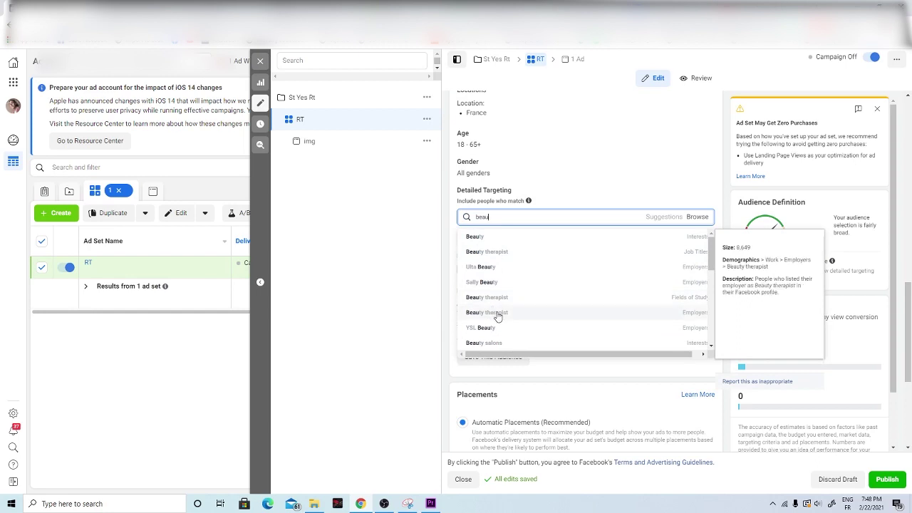
pyautogui.scroll(-3, 504, 291)
pyautogui.scroll(5, 506, 271)
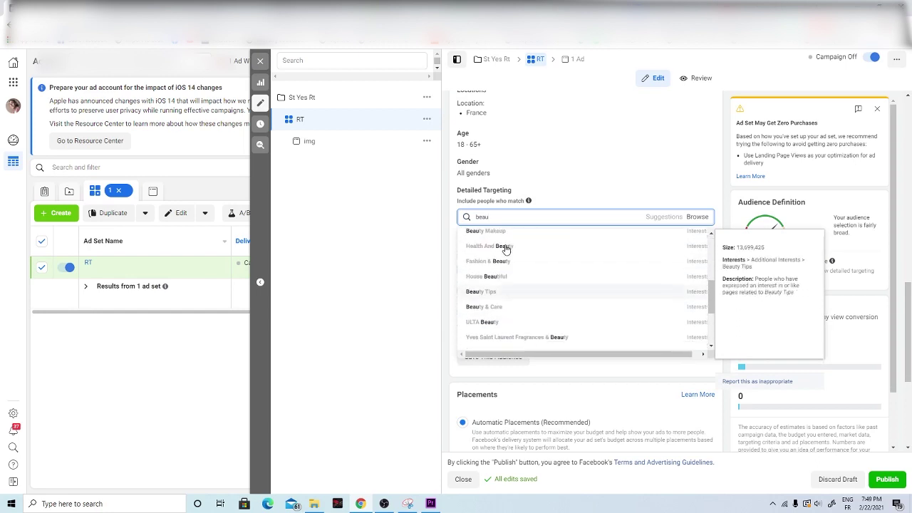
pyautogui.scroll(2, 505, 244)
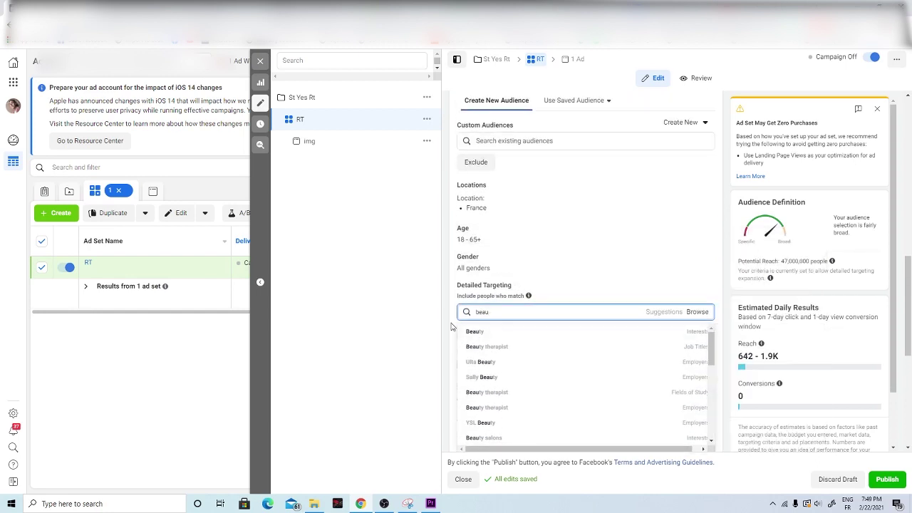
pyautogui.scroll(-5, 502, 367)
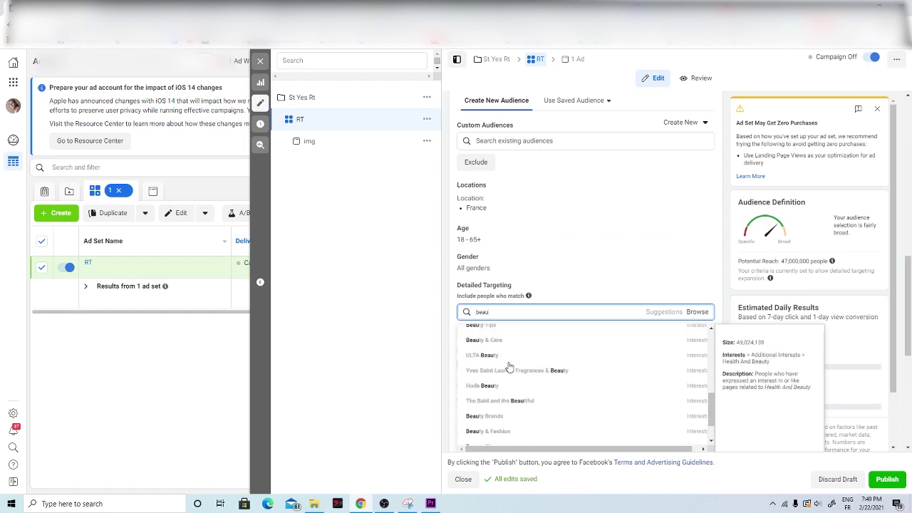
pyautogui.scroll(-1, 485, 364)
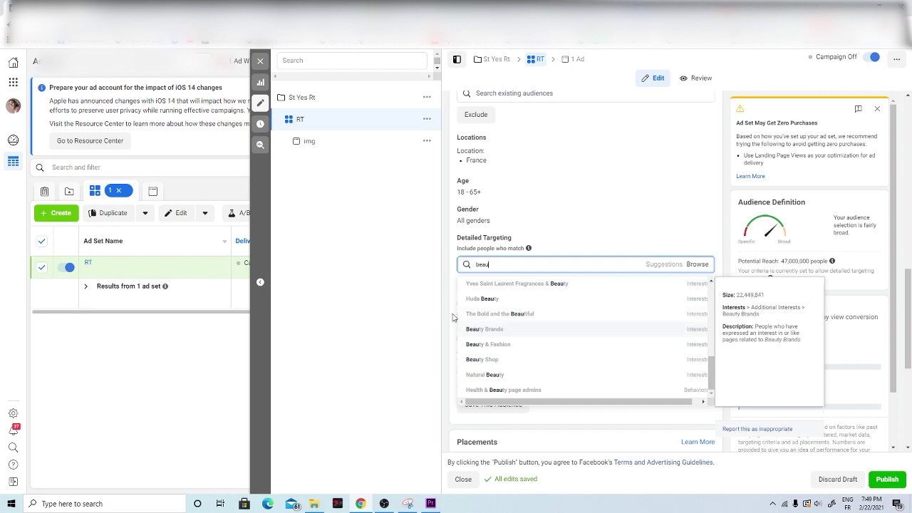
pyautogui.scroll(2, 514, 342)
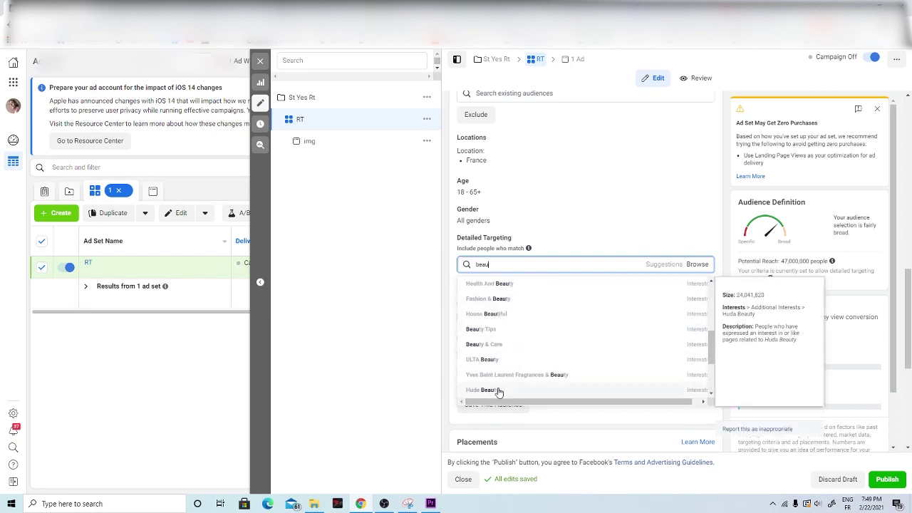
pyautogui.scroll(-2, 560, 352)
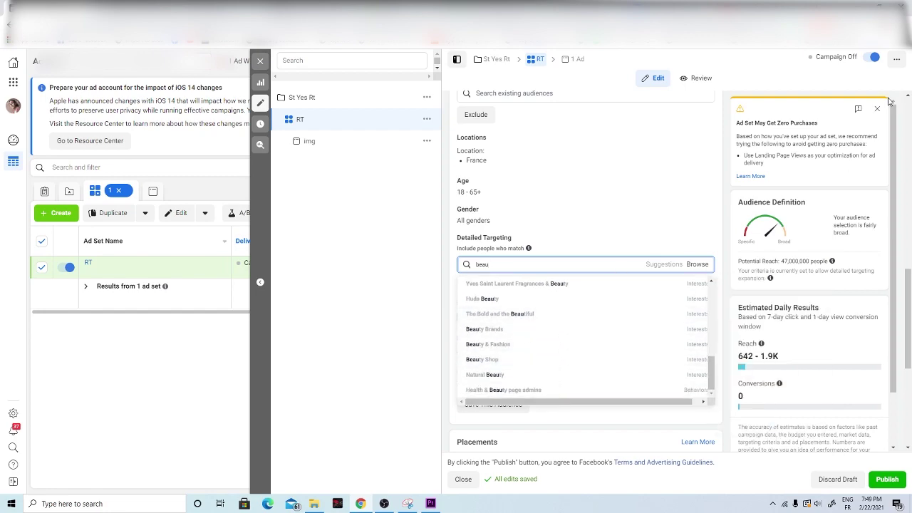
# Step: Open the Facebook for Developers site from the Google search results and show the list of own apps
pyautogui.hotkey('ctrl', 'Tab')
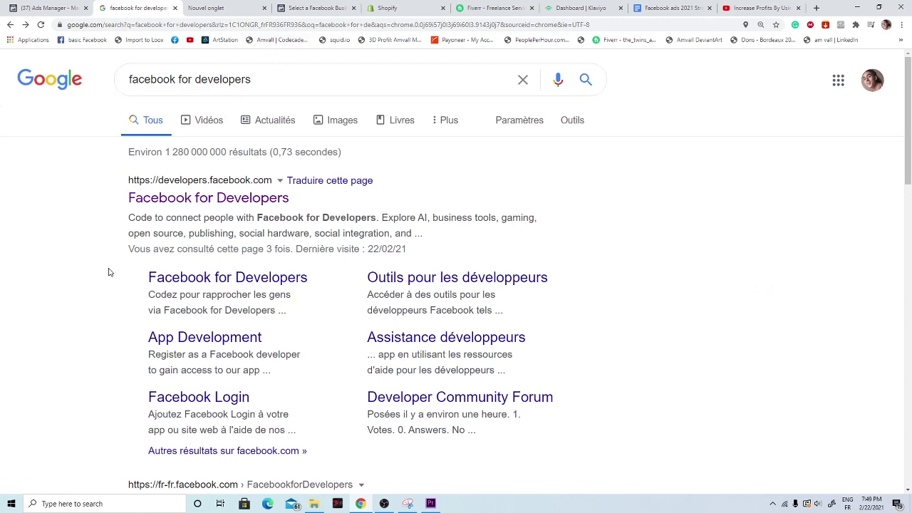
pyautogui.click(205, 198)
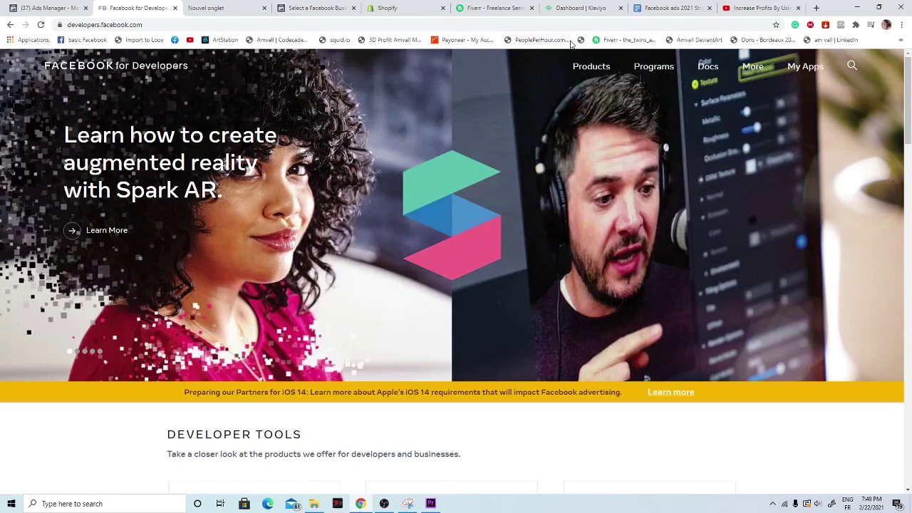
pyautogui.click(809, 71)
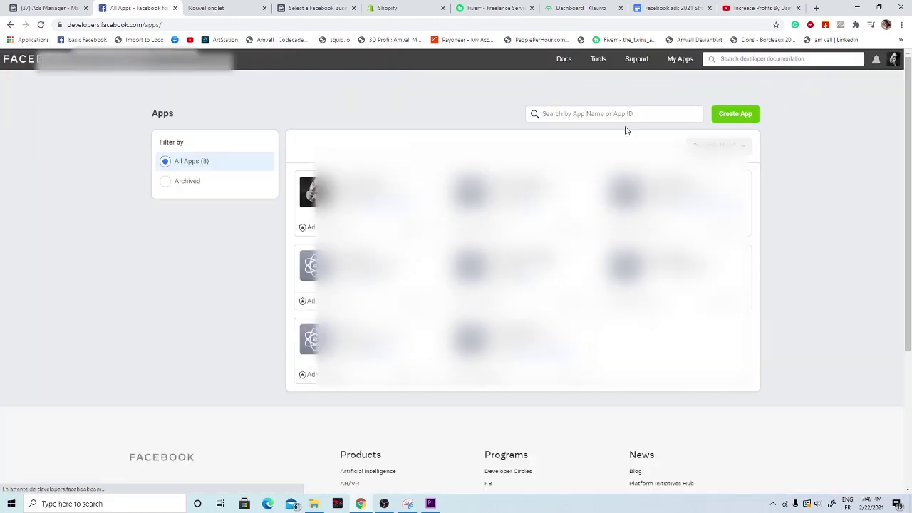
pyautogui.click(738, 124)
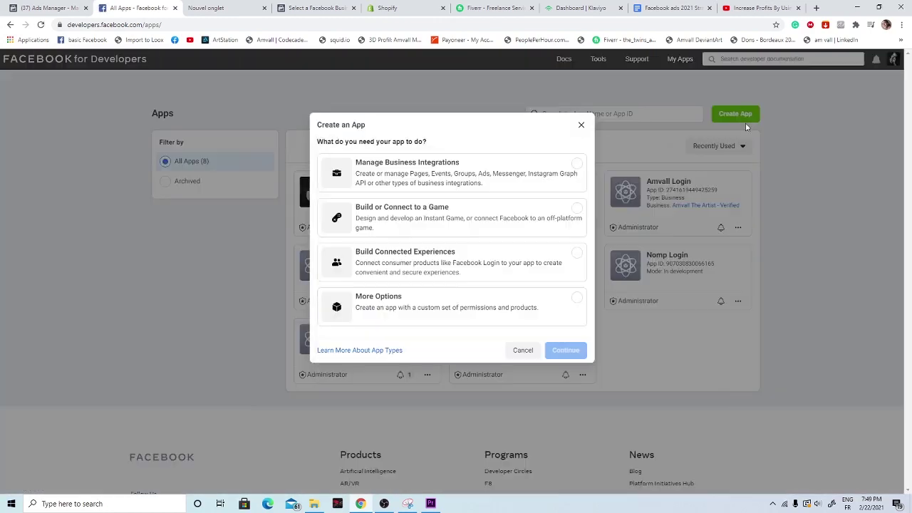
pyautogui.click(457, 172)
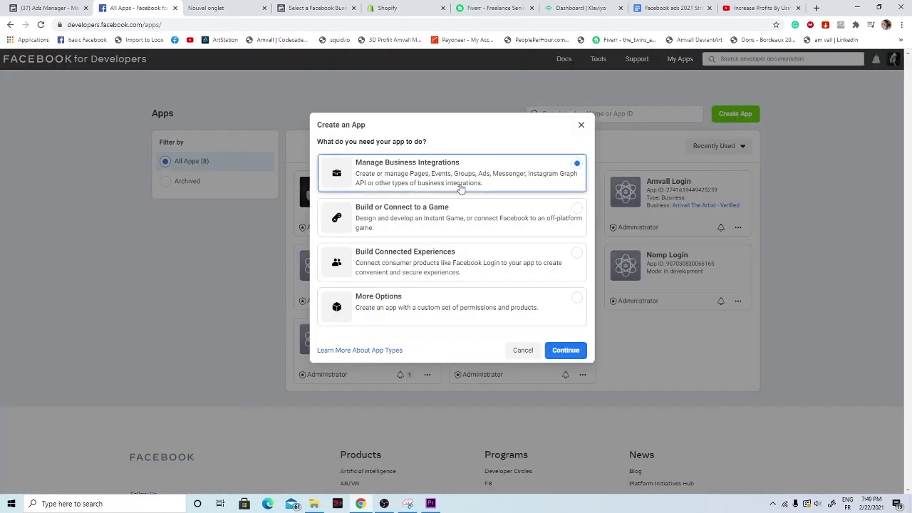
pyautogui.click(567, 351)
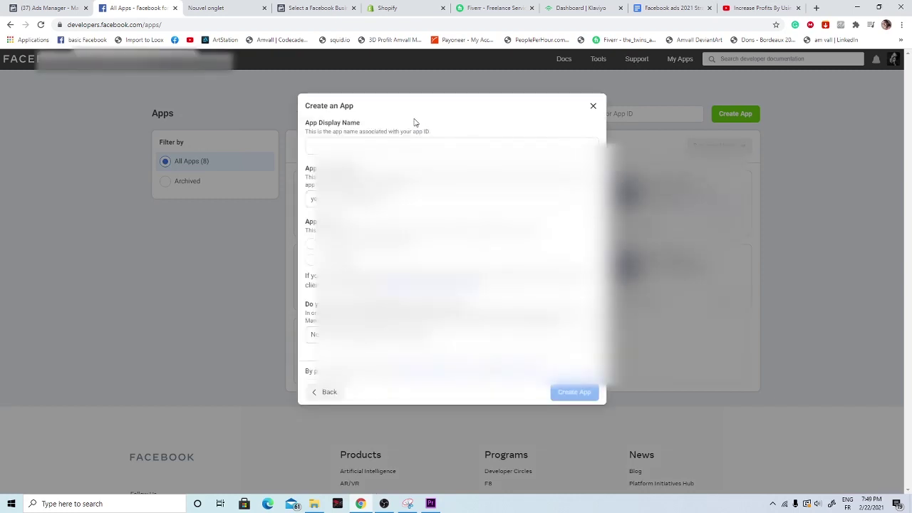
pyautogui.click(348, 144)
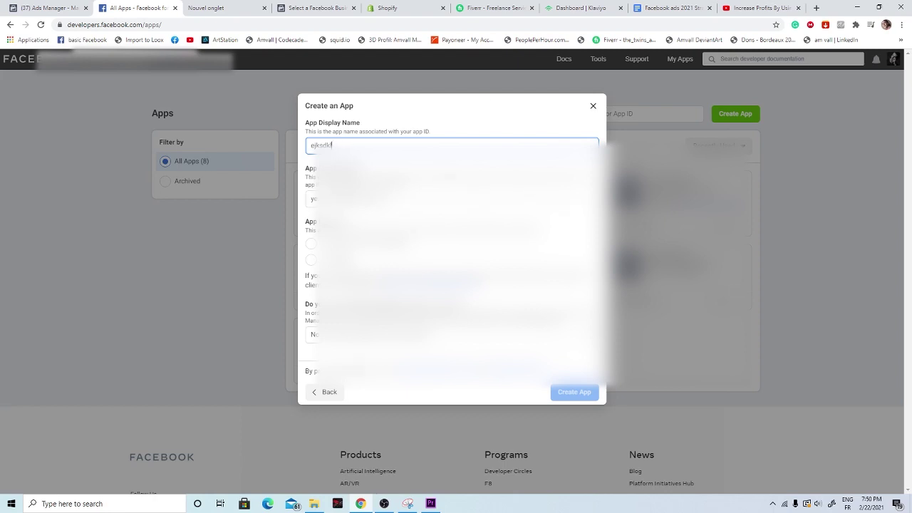
pyautogui.click(307, 244)
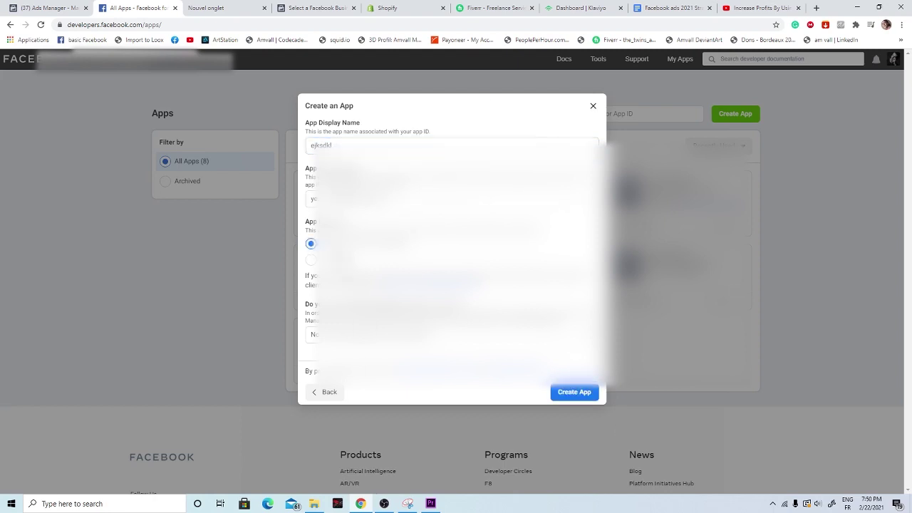
pyautogui.click(314, 334)
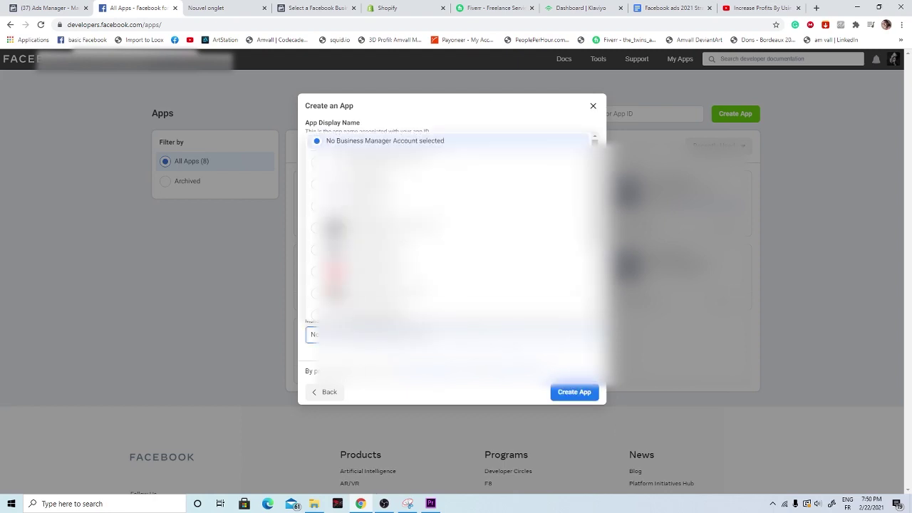
pyautogui.click(370, 273)
pyautogui.click(569, 388)
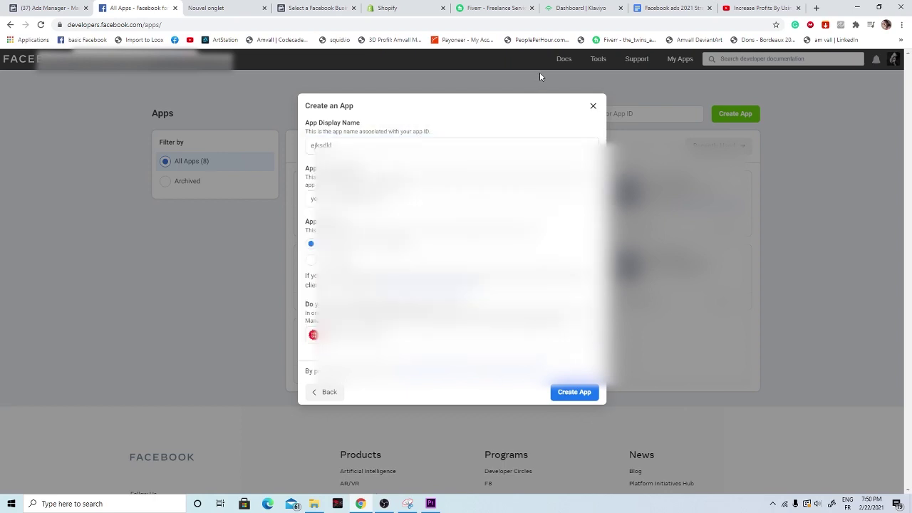
pyautogui.click(593, 105)
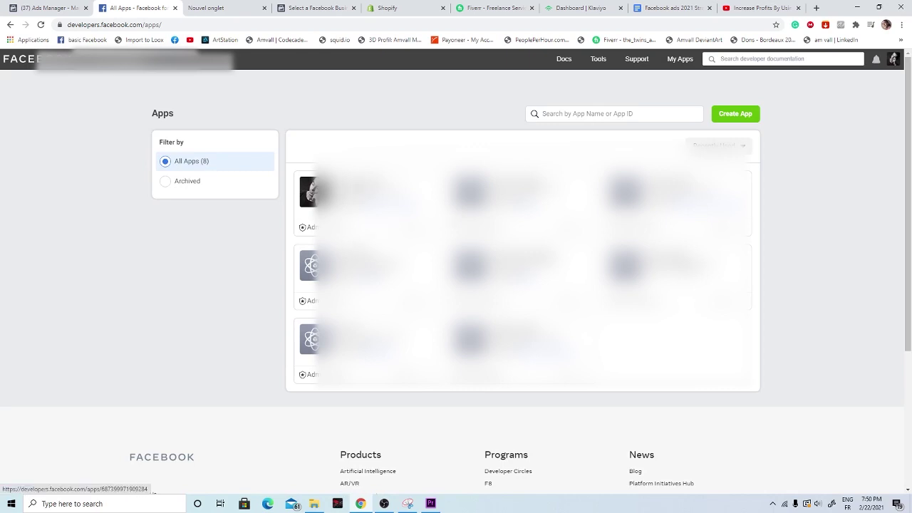
# Step: Open the first app in the list, go to the Graph API Explorer and get a user access token
pyautogui.click(356, 192)
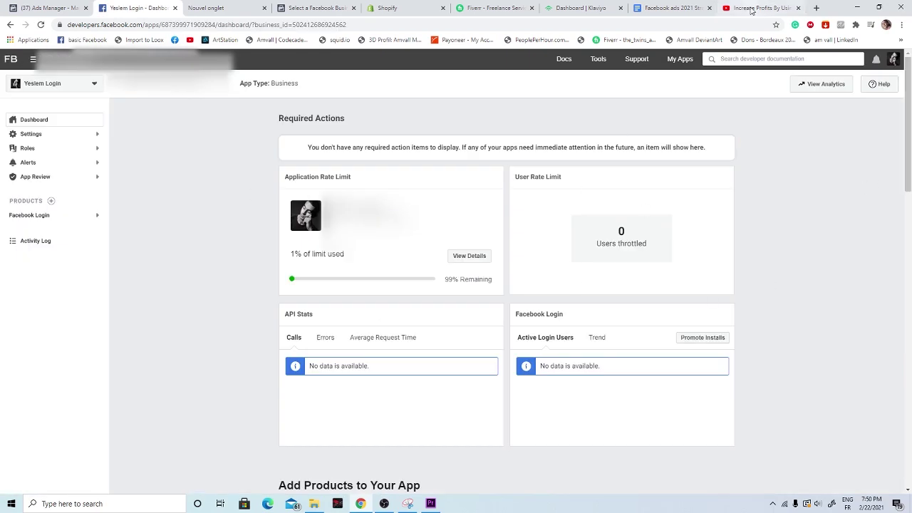
pyautogui.moveTo(599, 60)
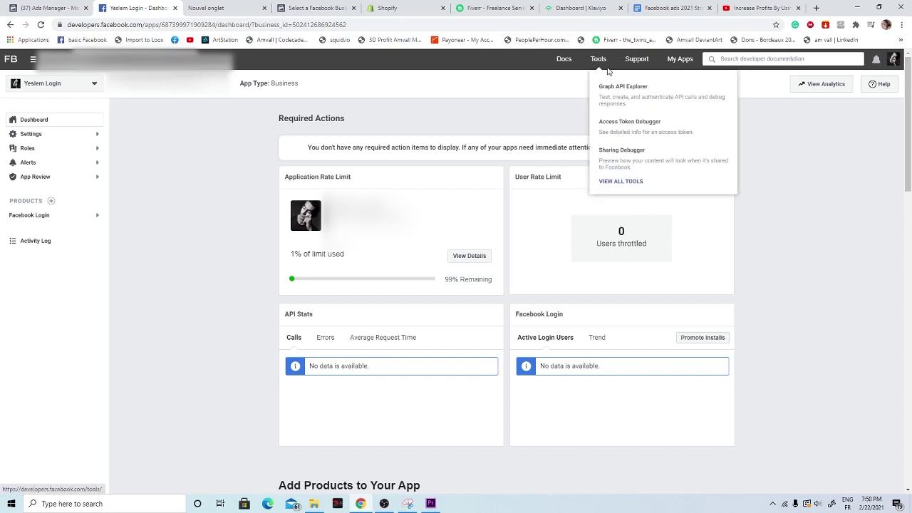
pyautogui.click(633, 92)
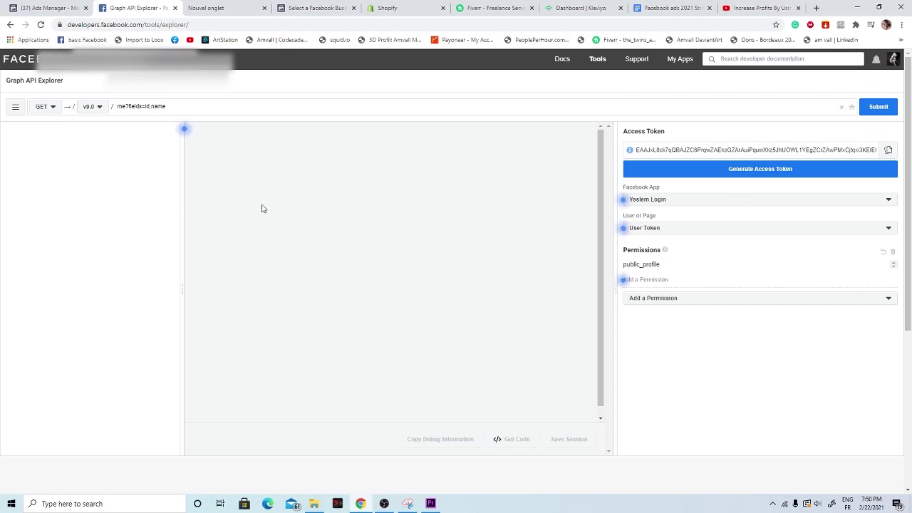
pyautogui.click(881, 229)
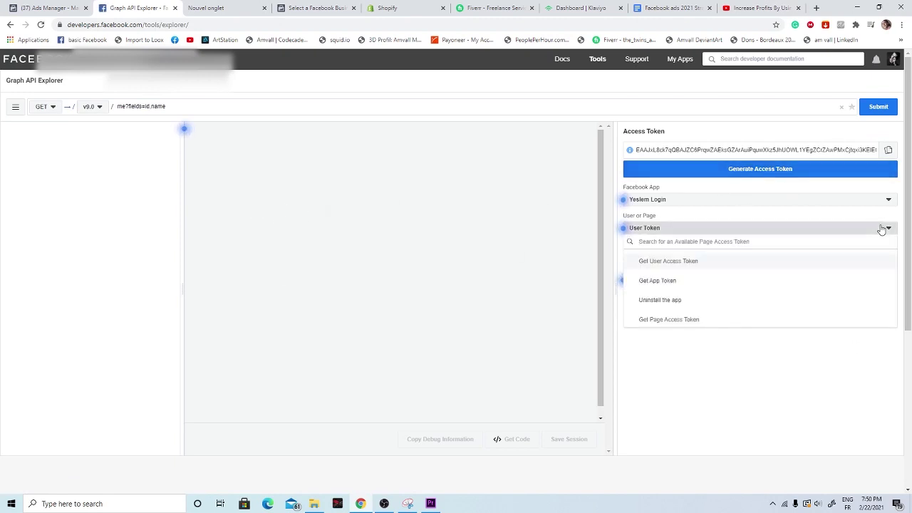
pyautogui.click(661, 267)
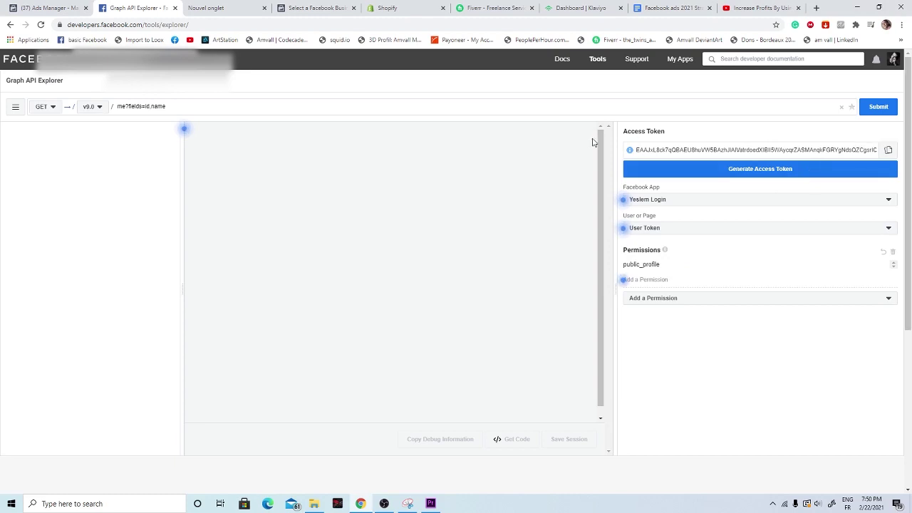
# Step: In the empty browser tab, enter the address graph.facebook.com/search?type=adinterest&q=[Dogs]&limit=10000&locale=en_US&access_token= without loading it
pyautogui.click(214, 7)
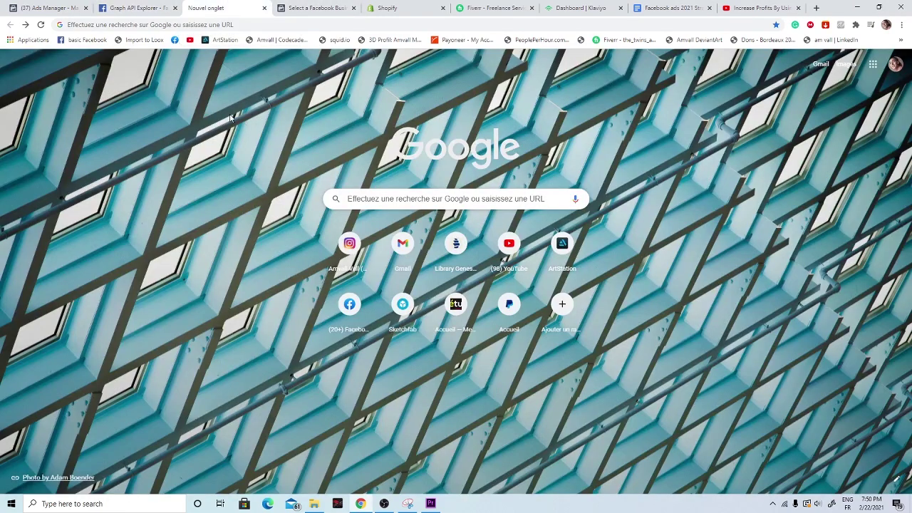
pyautogui.click(91, 25)
pyautogui.write('graph.facebook.com/search?type=adinterest&q=[Dogs]&limit=10000&locale=en_US&access_token=')
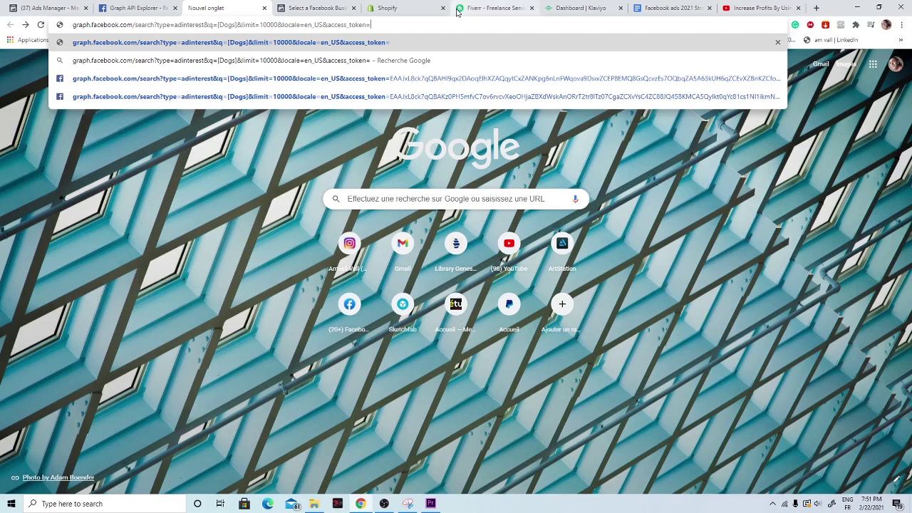
# Step: Copy the access token from the Graph API Explorer, paste it at the end of the search address, load it and skim the returned interests
pyautogui.click(125, 8)
pyautogui.click(889, 150)
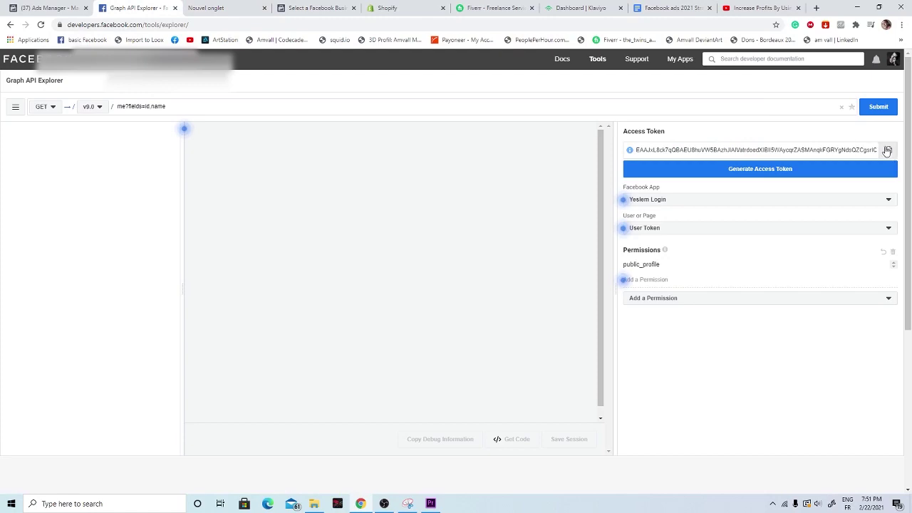
pyautogui.click(240, 7)
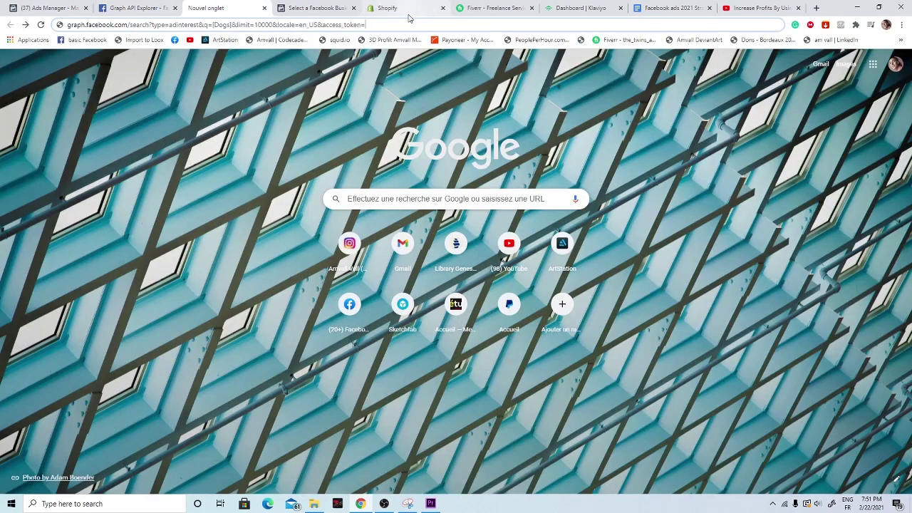
pyautogui.hotkey('ctrl', 'v')
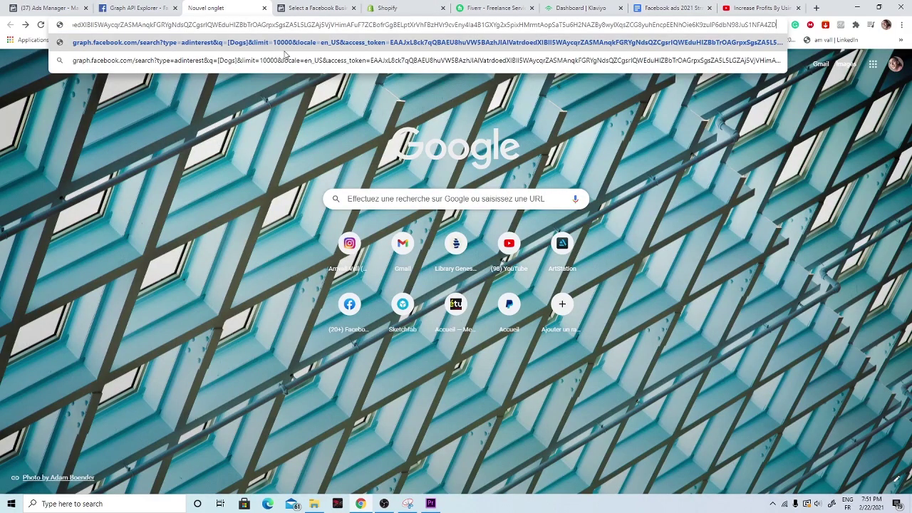
pyautogui.press('Return')
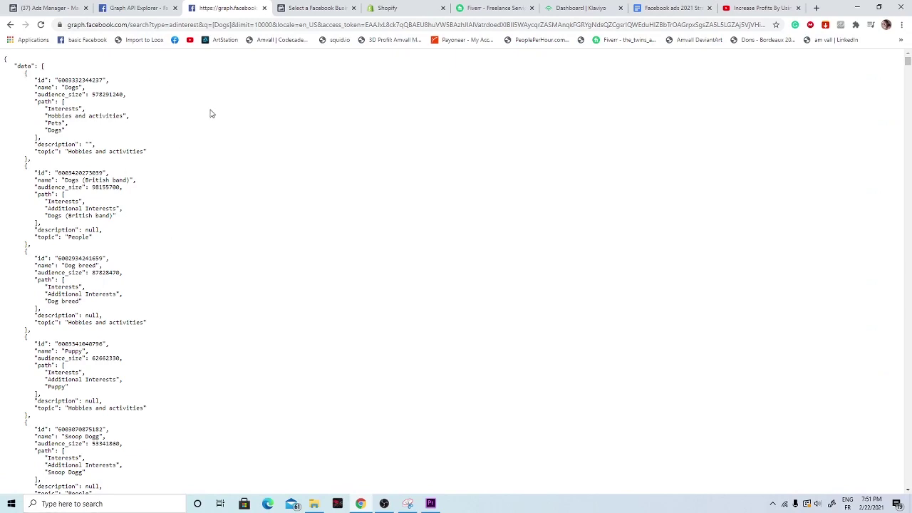
pyautogui.scroll(-10, 209, 153)
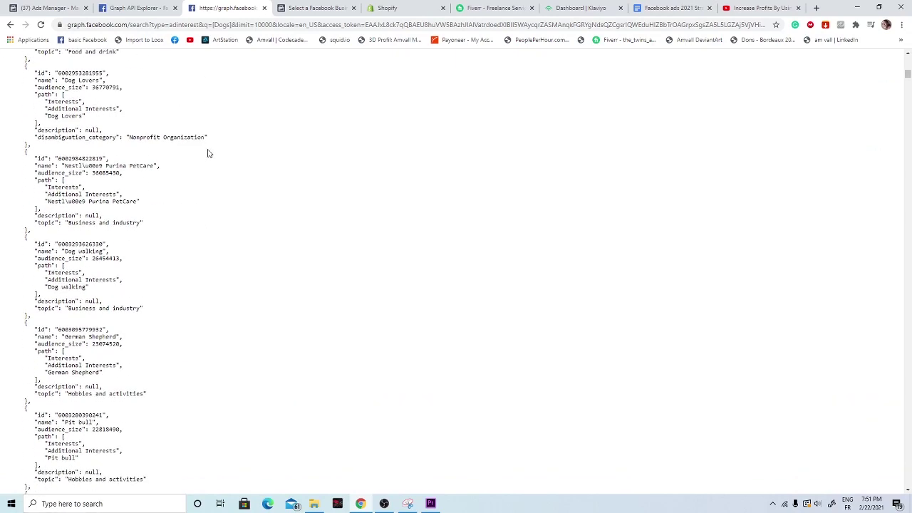
pyautogui.scroll(10, 208, 153)
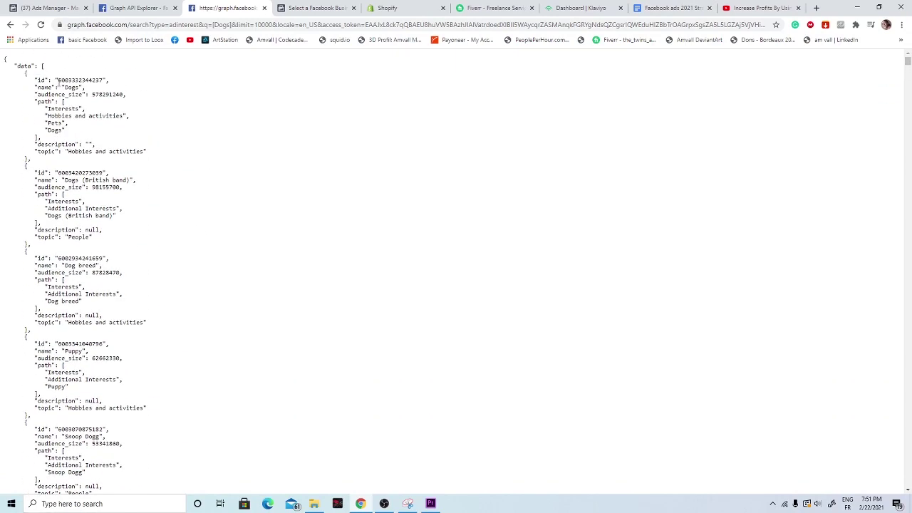
# Step: Replace the search term Dogs in the Graph API search address with beauty and load the results
pyautogui.click(175, 24)
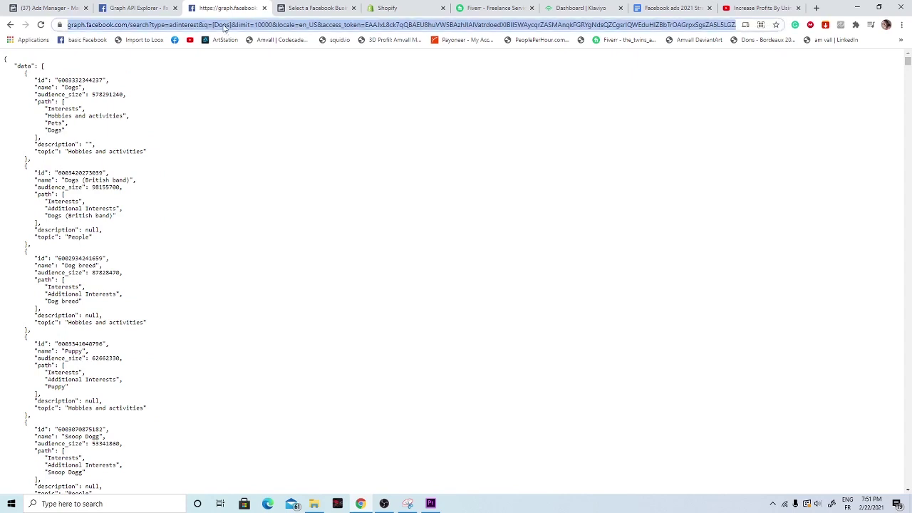
pyautogui.doubleClick(223, 24)
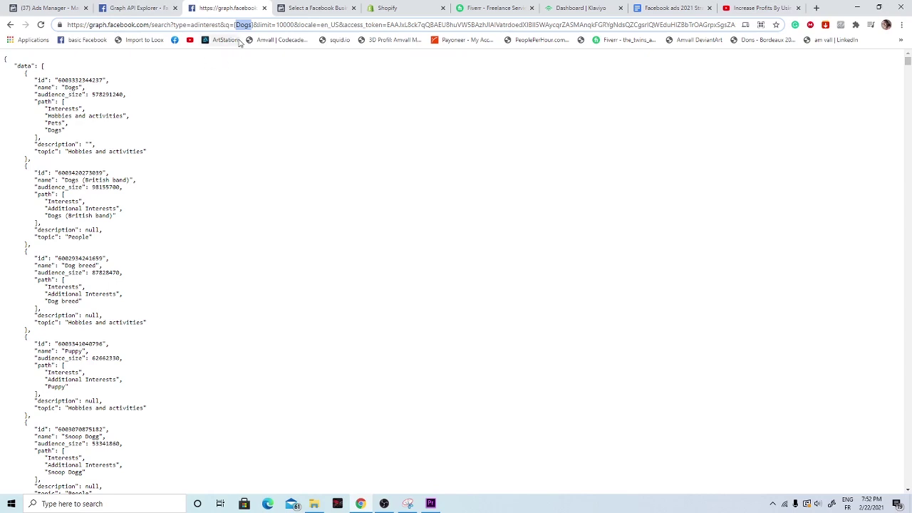
pyautogui.write('beau')
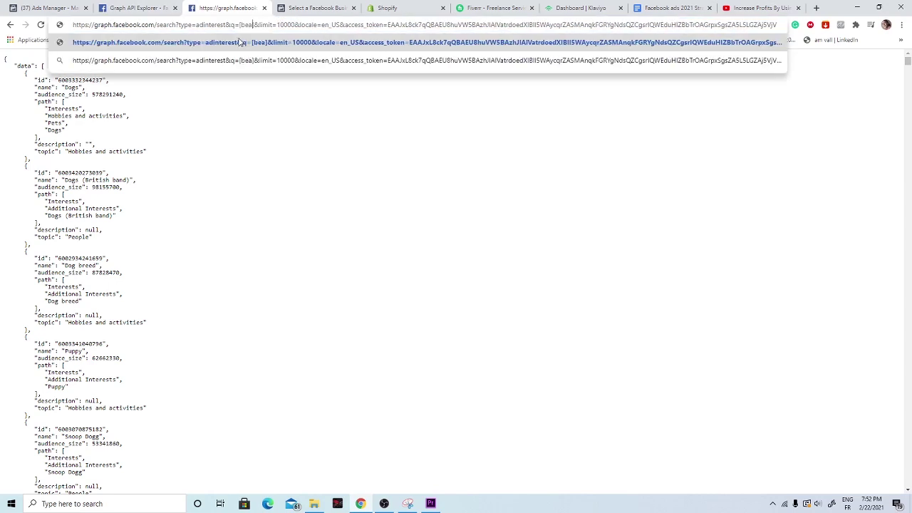
pyautogui.write('ty')
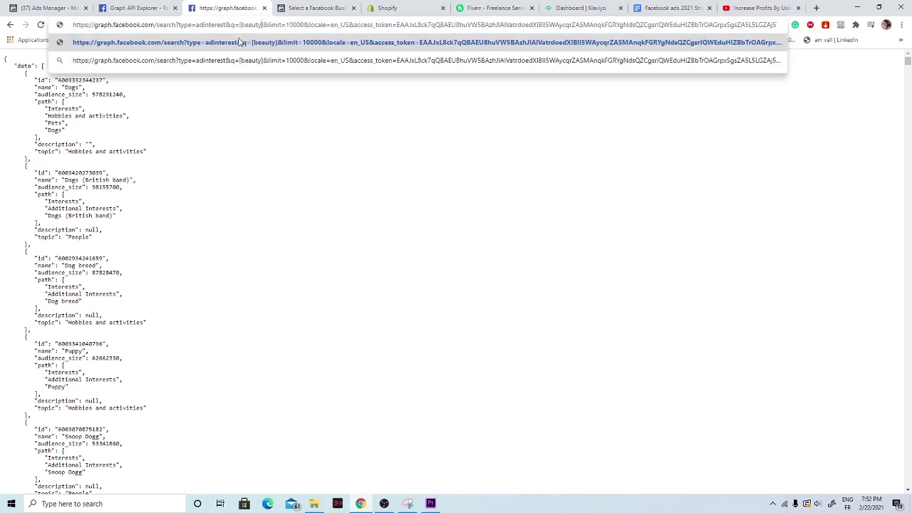
pyautogui.press('Return')
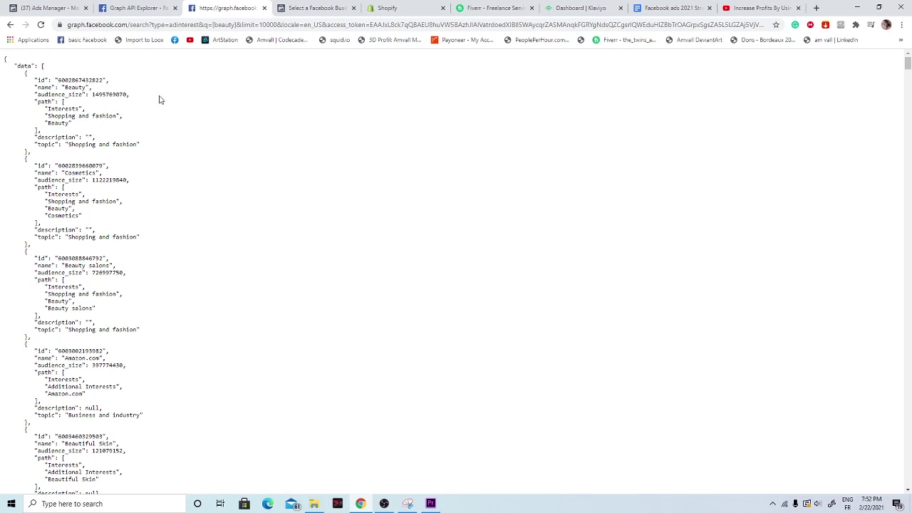
# Step: Read through the names, audience sizes and topics of the interests returned for beauty
pyautogui.scroll(-2, 122, 116)
pyautogui.scroll(1, 90, 92)
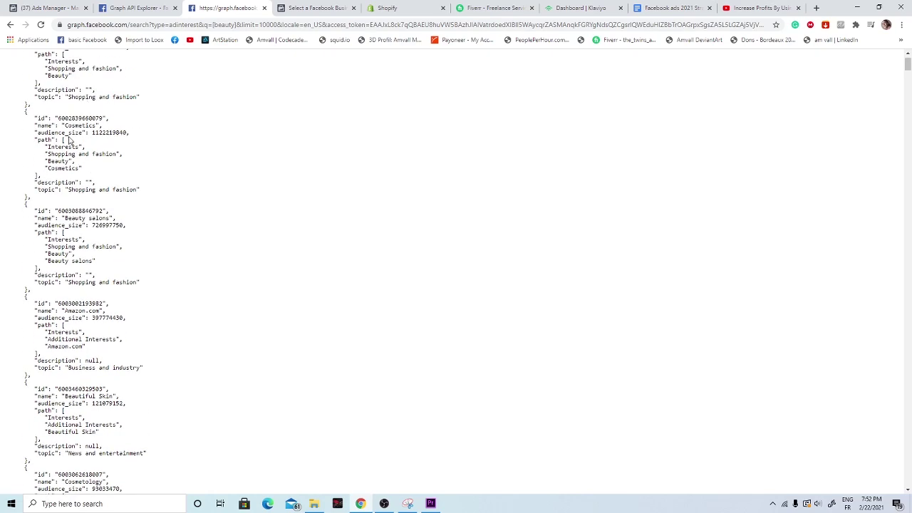
pyautogui.scroll(-2, 62, 126)
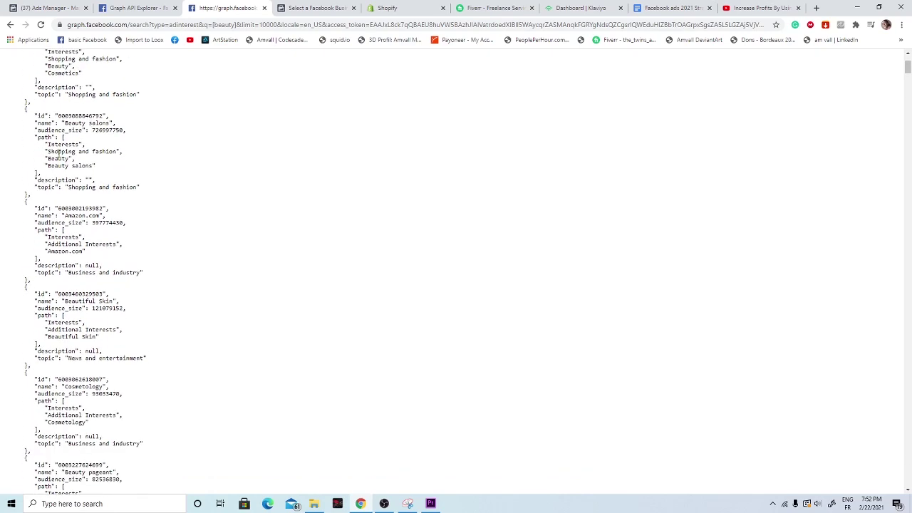
pyautogui.scroll(-4, 86, 122)
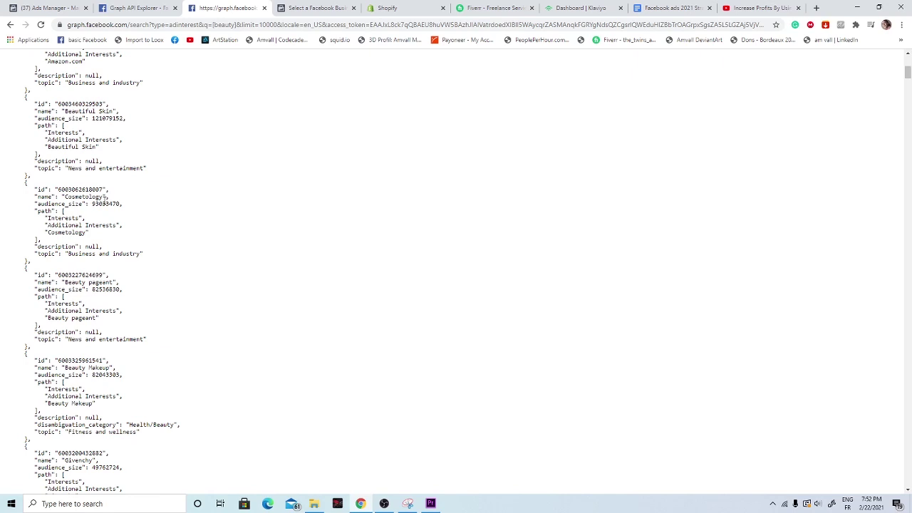
pyautogui.scroll(-1, 102, 179)
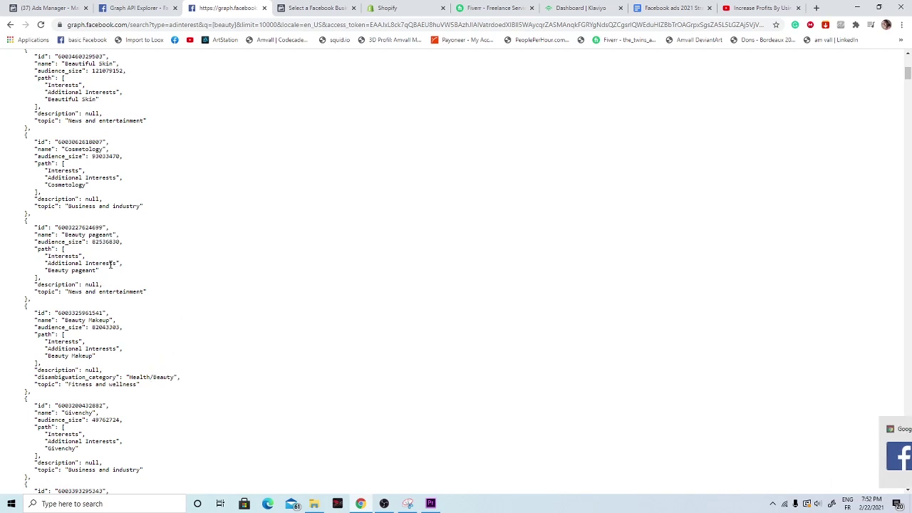
pyautogui.scroll(-5, 118, 246)
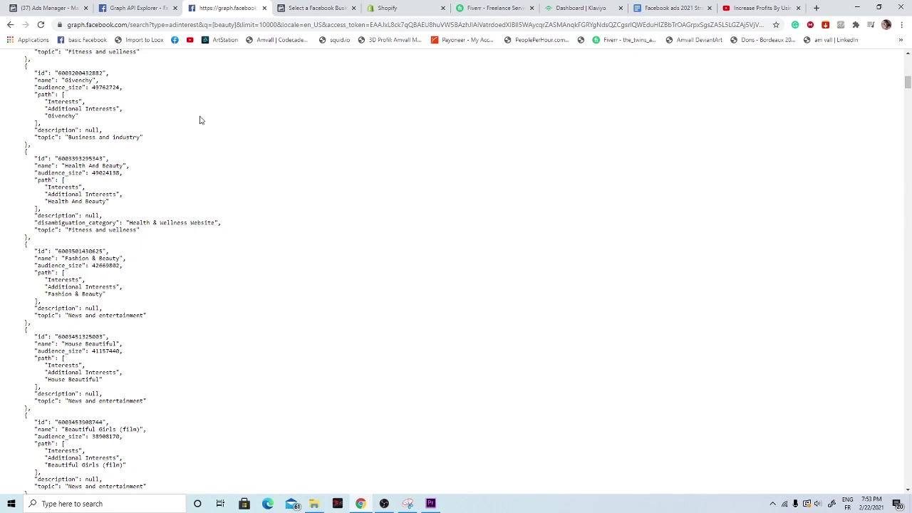
pyautogui.scroll(-2, 200, 120)
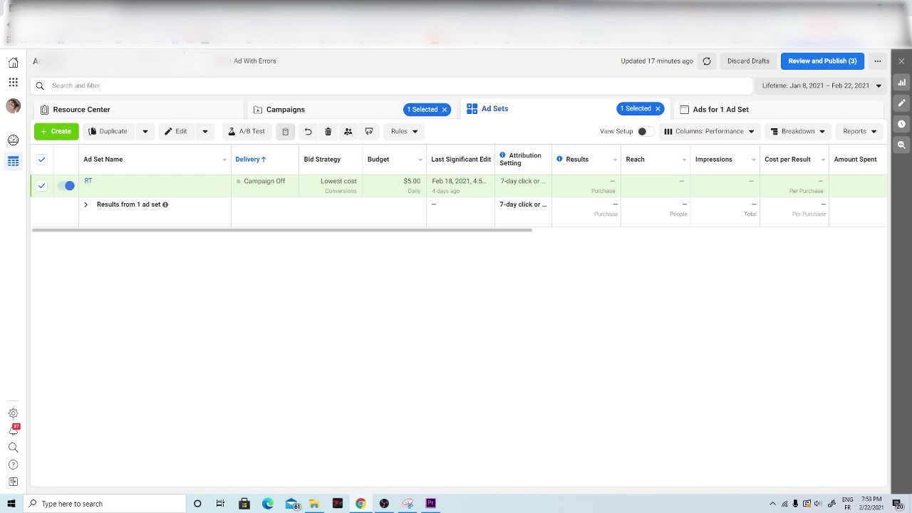
# Step: Go from Ads Manager to Events Manager, dismiss the Aggregated Event Measurement introduction and web-events notice, and view the pixel's settings
pyautogui.click(12, 82)
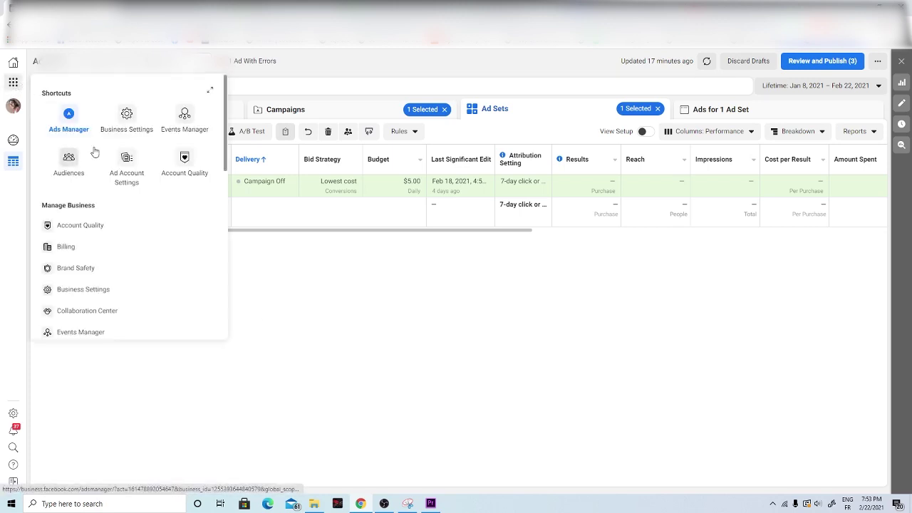
pyautogui.click(185, 115)
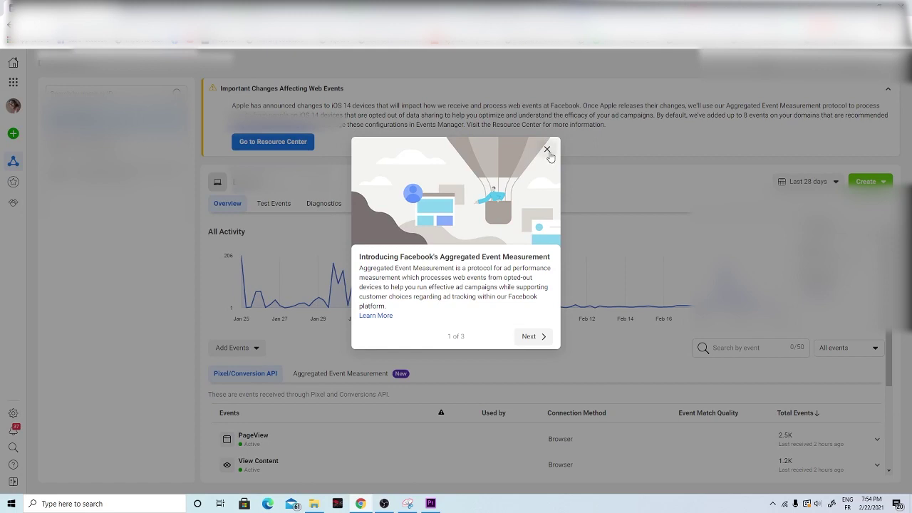
pyautogui.click(548, 150)
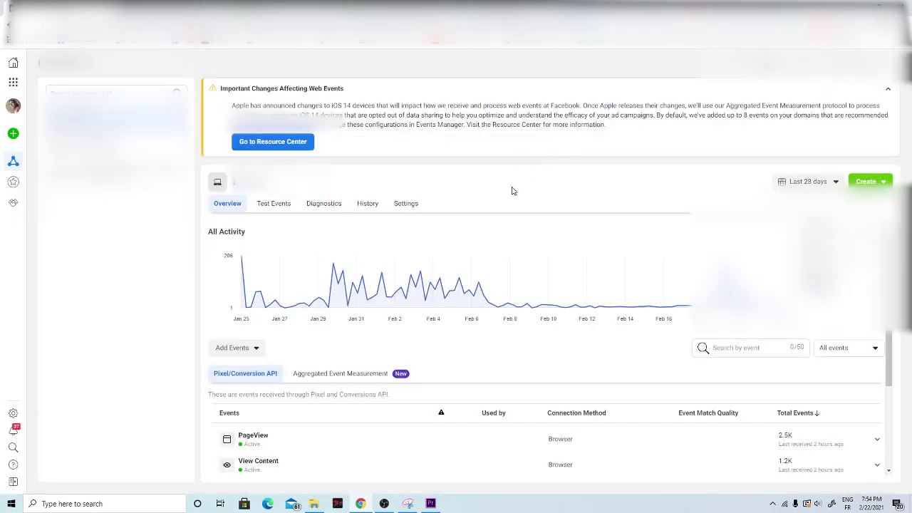
pyautogui.click(888, 89)
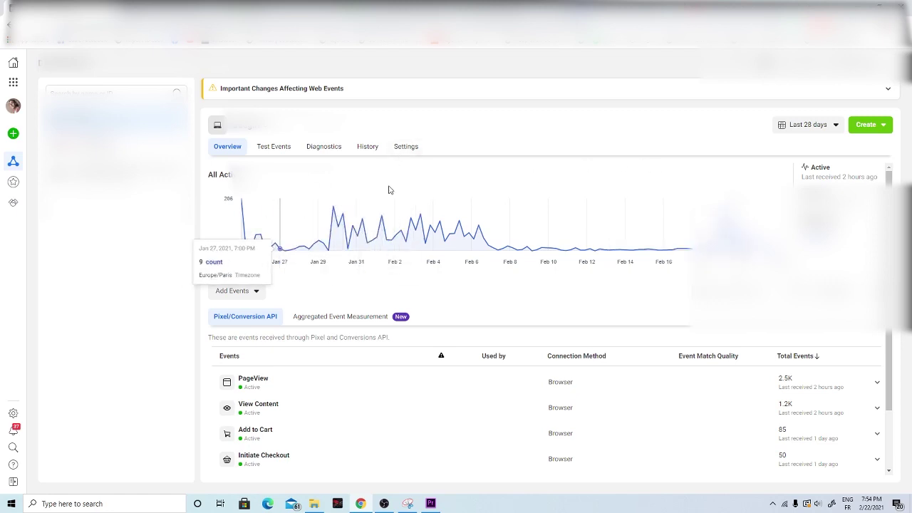
pyautogui.click(413, 149)
pyautogui.scroll(-5, 546, 314)
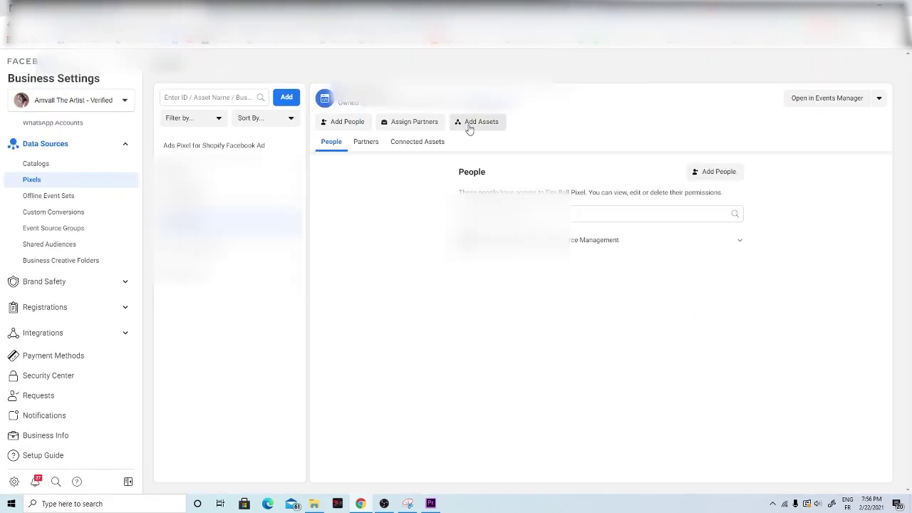
# Step: View the pixel's partner-sharing form in Business Settings, close it, and highlight the business ID in Business Info
pyautogui.click(403, 127)
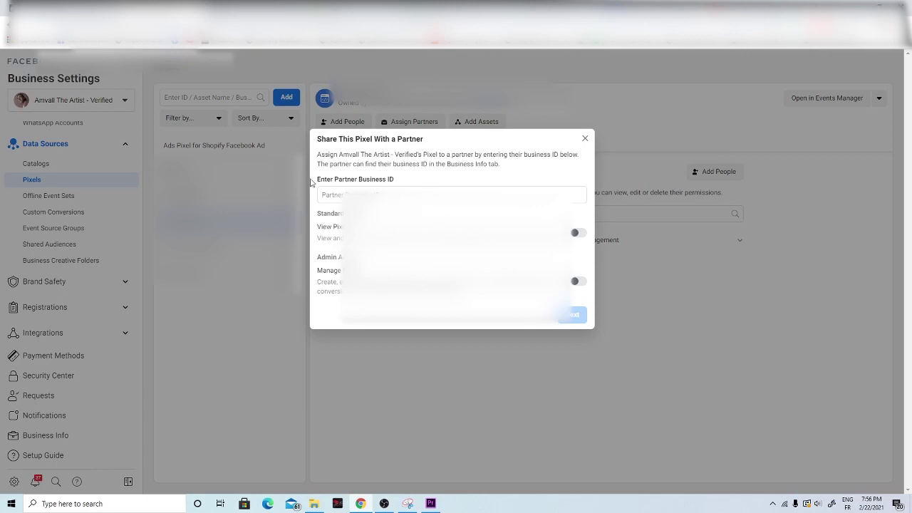
pyautogui.click(587, 139)
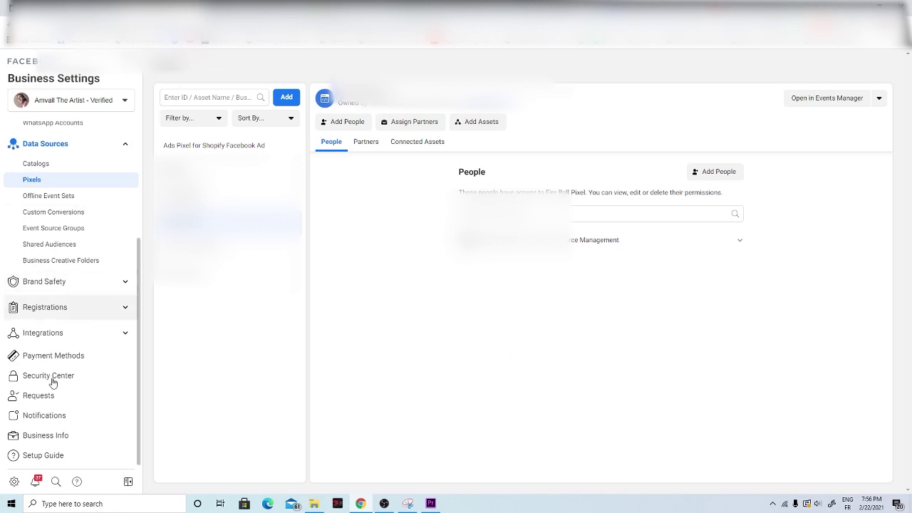
pyautogui.click(42, 437)
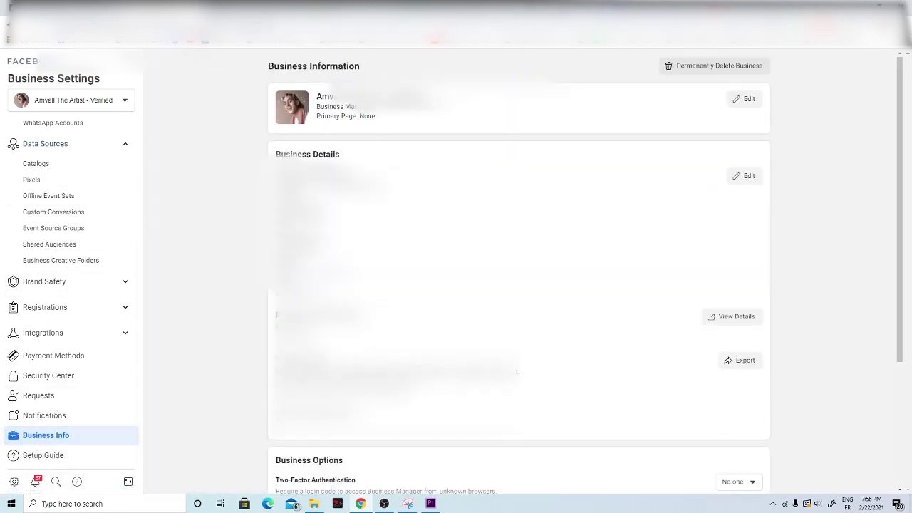
pyautogui.doubleClick(411, 108)
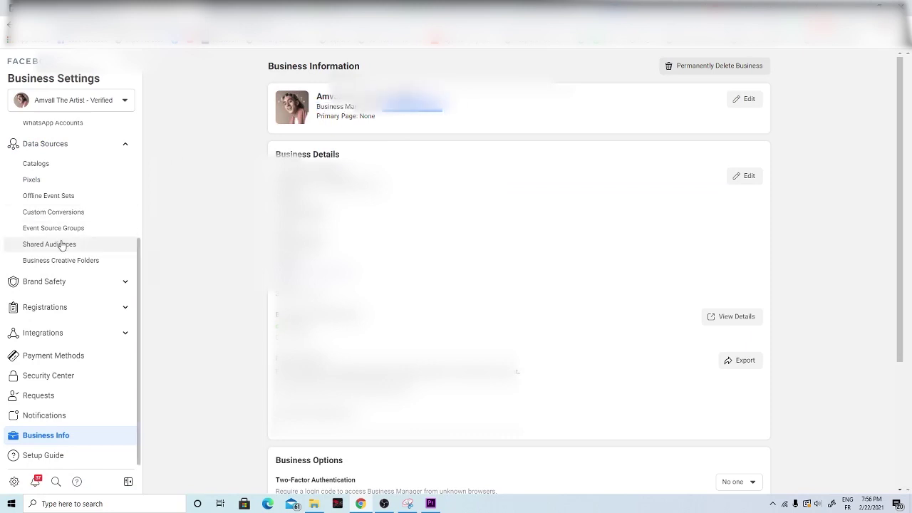
# Step: Return to Pixels, open the partner-sharing form, turn on the view and manage permissions, and close the form without sharing
pyautogui.click(44, 181)
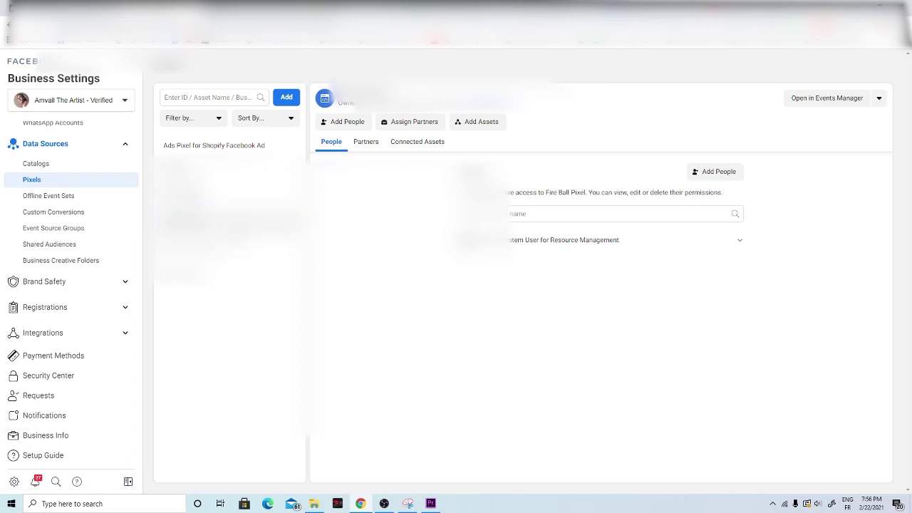
pyautogui.click(417, 122)
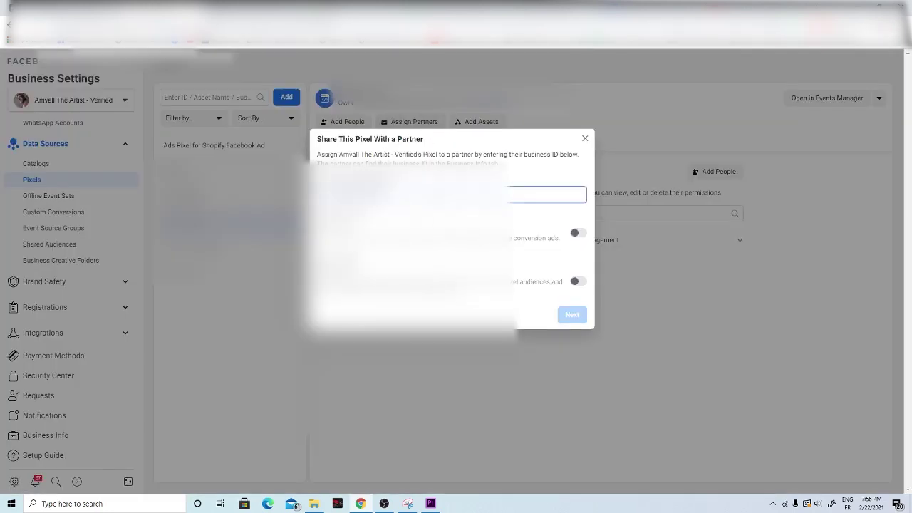
pyautogui.click(577, 233)
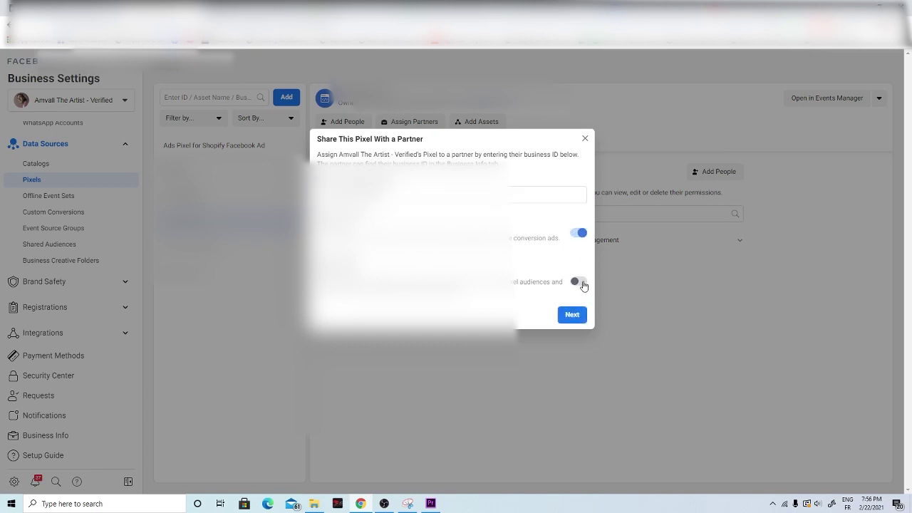
pyautogui.click(579, 282)
pyautogui.click(586, 138)
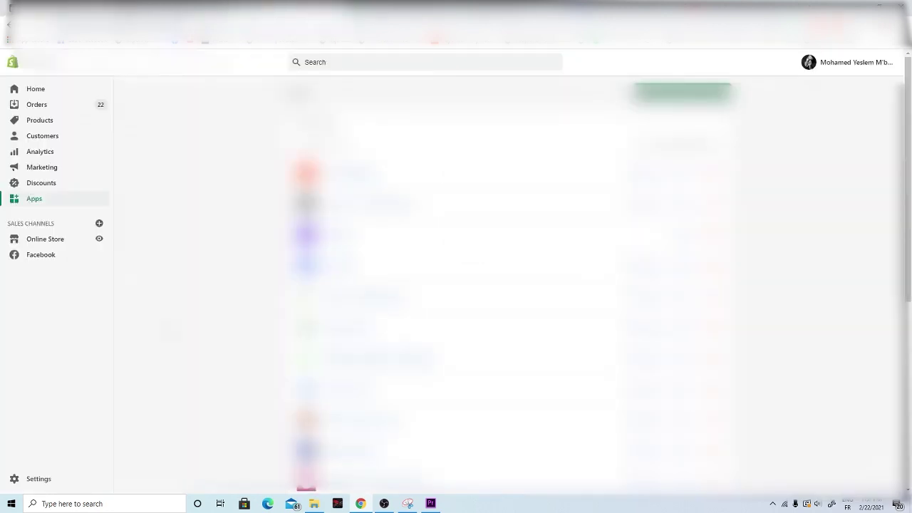
# Step: In the Shopify admin, select all customers, view the customer export options and close them without exporting
pyautogui.click(40, 141)
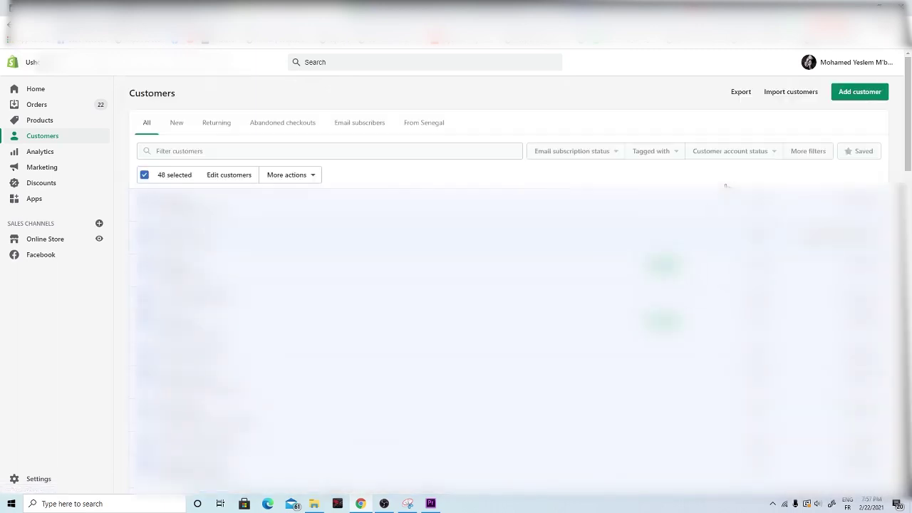
pyautogui.click(741, 92)
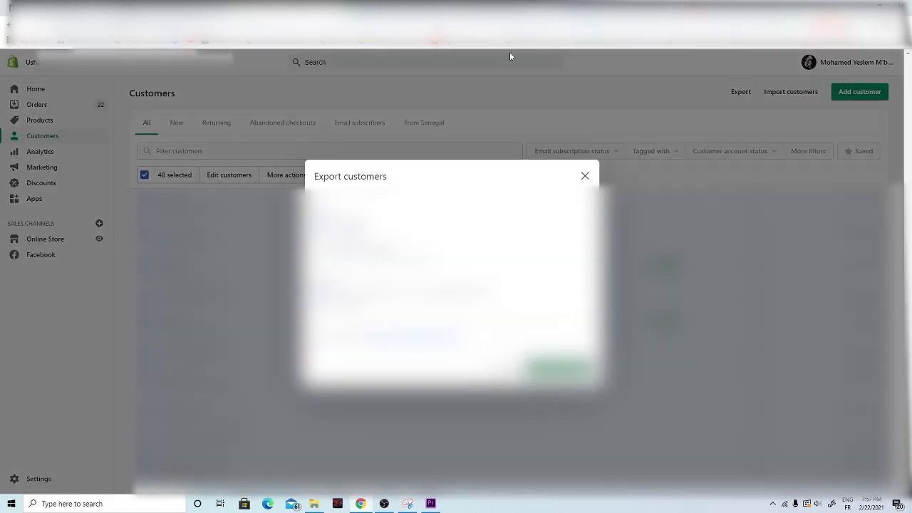
pyautogui.click(586, 176)
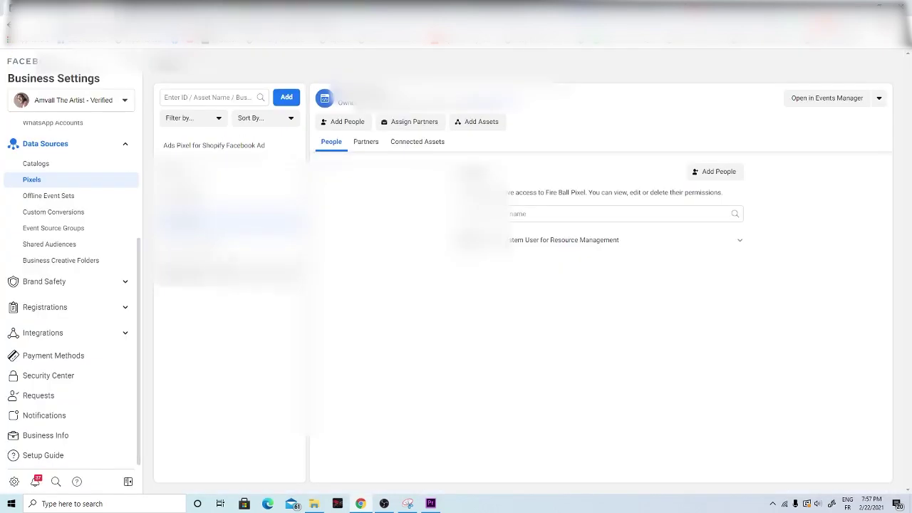
# Step: Switch to Facebook Audiences and start a new custom audience with Customer list as its source
pyautogui.click(132, 62)
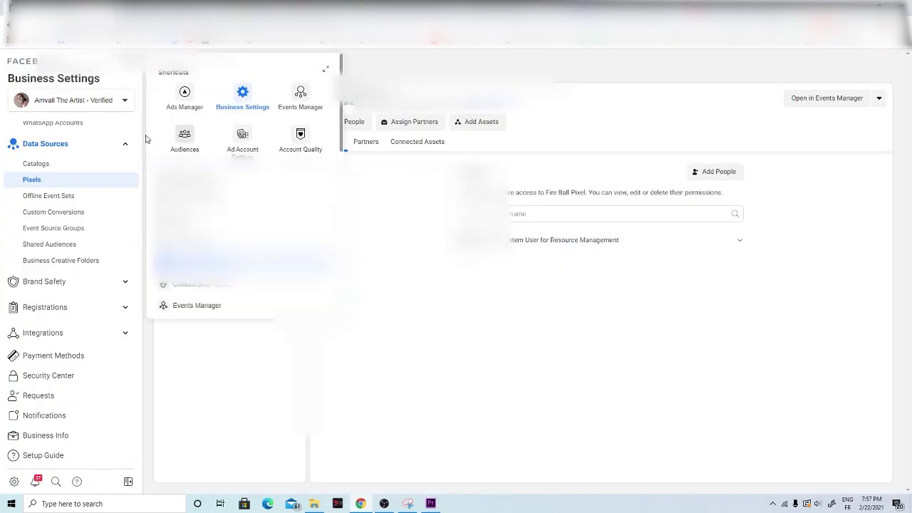
pyautogui.click(185, 135)
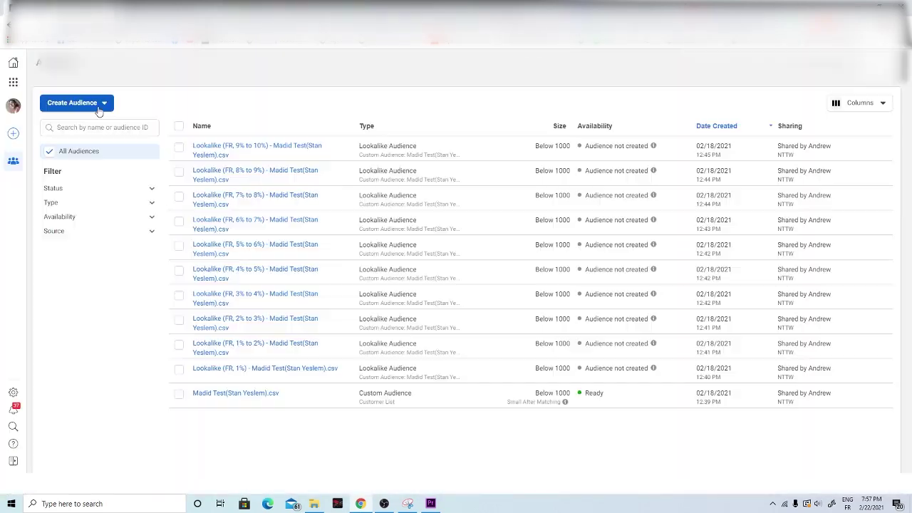
pyautogui.click(94, 104)
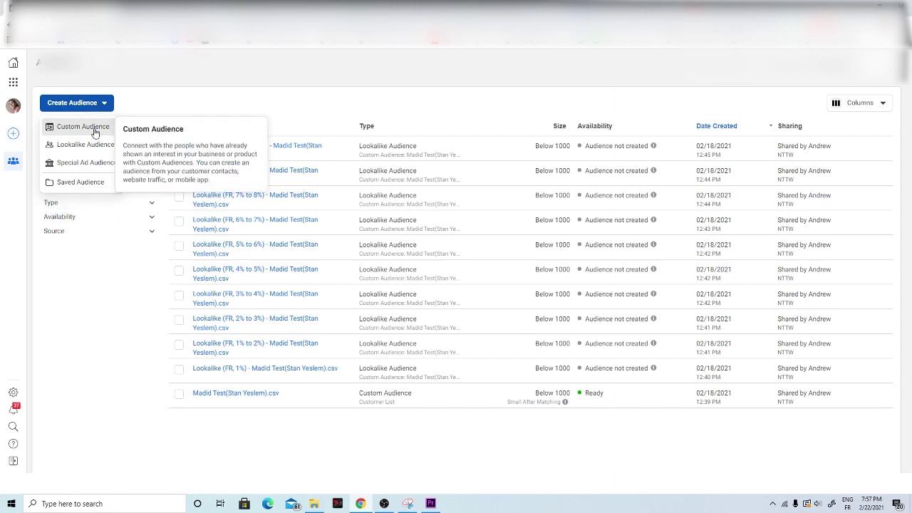
pyautogui.click(93, 127)
pyautogui.click(465, 195)
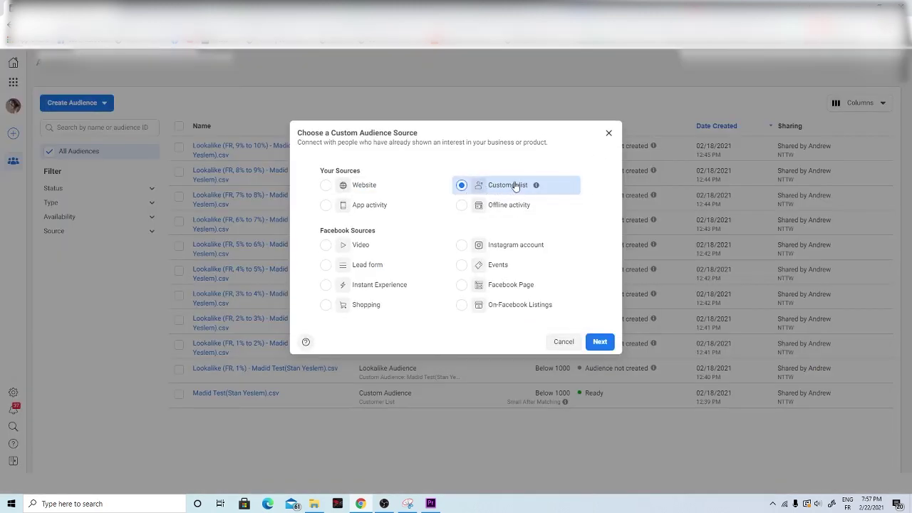
pyautogui.click(600, 343)
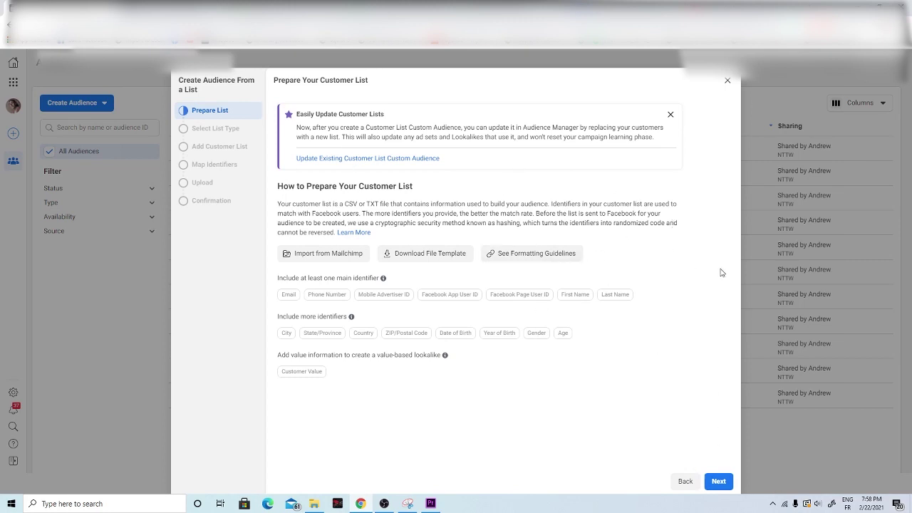
# Step: Pass the list preparation page, choose No for the customer value column and continue to Add Customer List
pyautogui.click(718, 482)
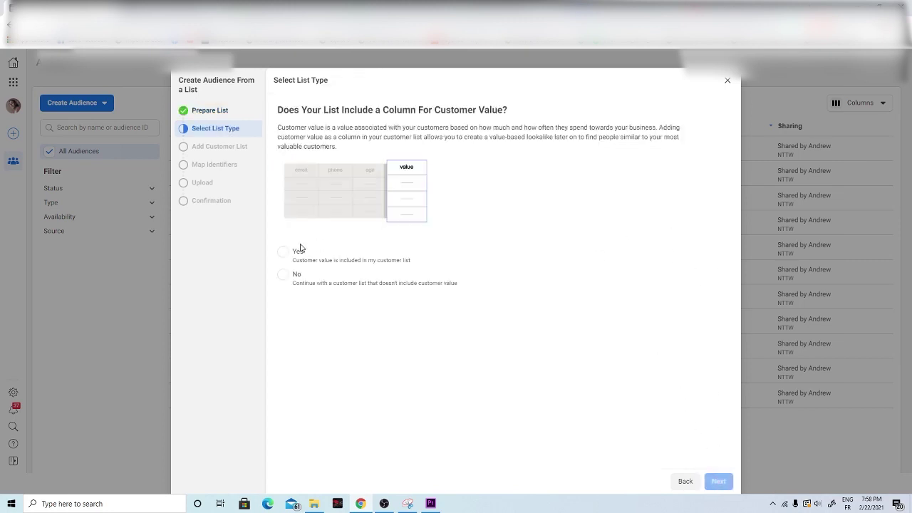
pyautogui.click(283, 276)
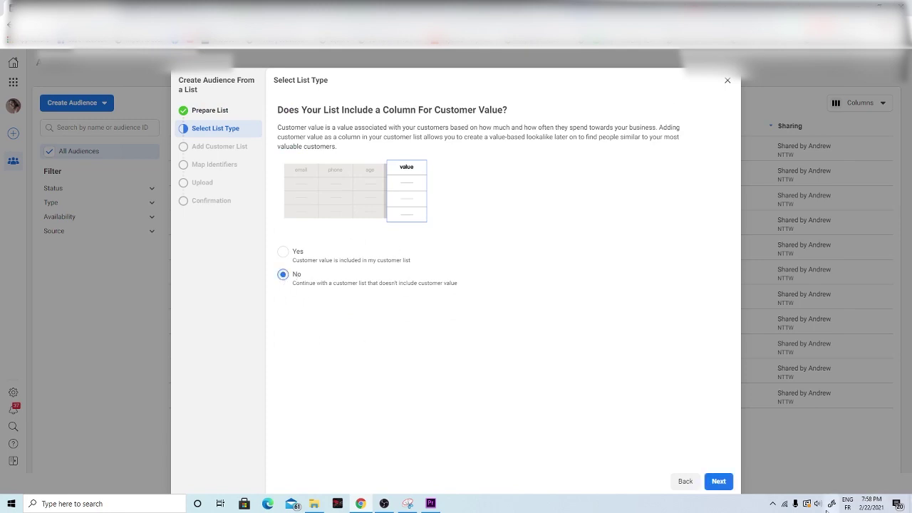
pyautogui.click(718, 482)
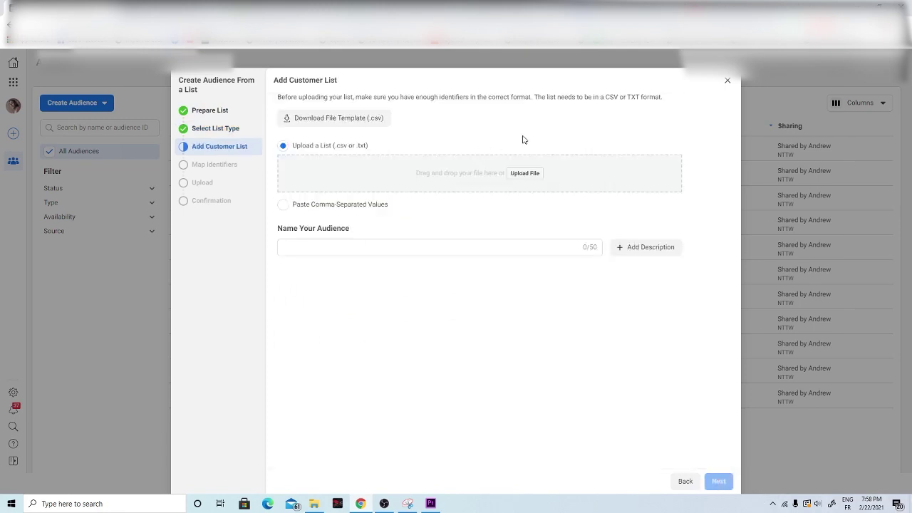
# Step: Browse the local files available for the customer list upload, cancel the selection, and close the audience setup without creating it
pyautogui.click(523, 175)
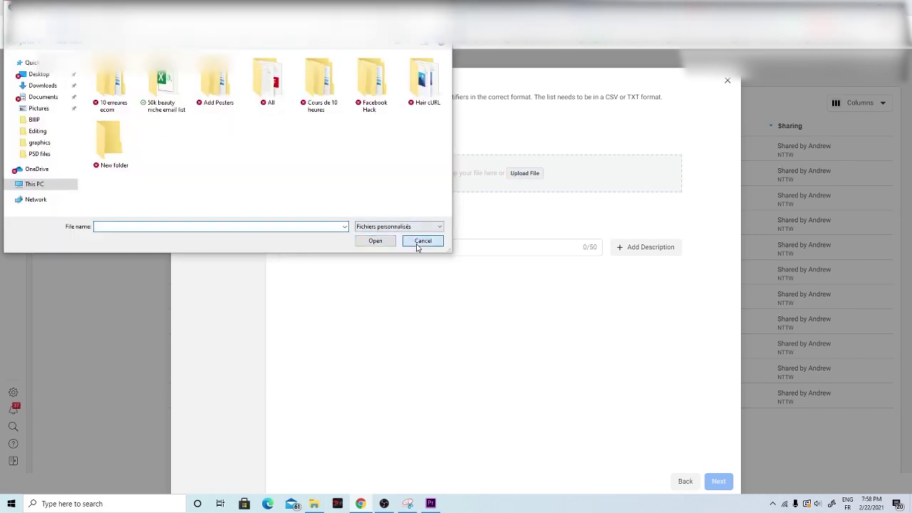
pyautogui.click(422, 241)
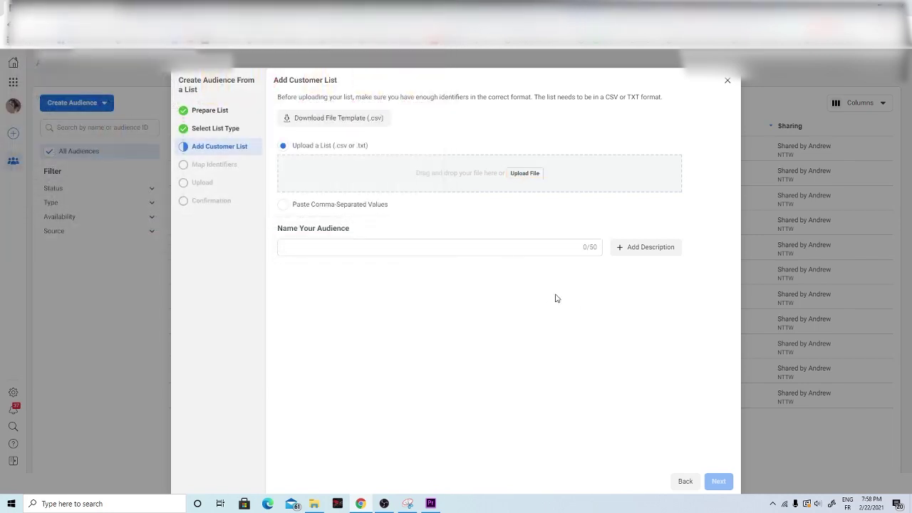
pyautogui.click(686, 482)
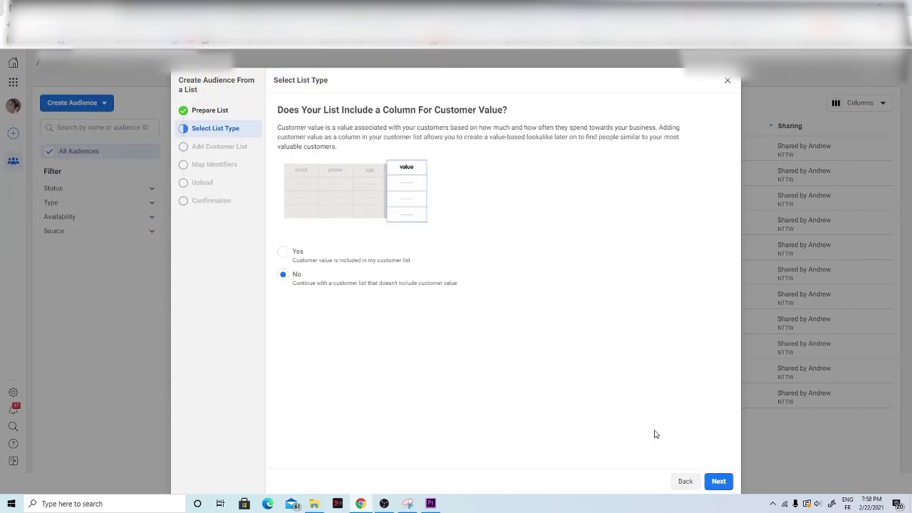
pyautogui.click(727, 80)
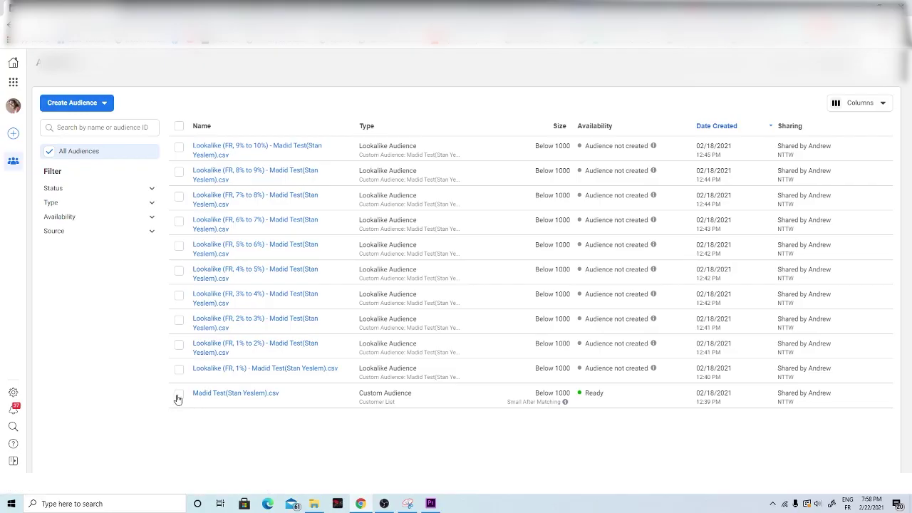
# Step: Select the existing customer list custom audience, dismiss the update tip, and view its additional actions such as Create Lookalike
pyautogui.click(178, 396)
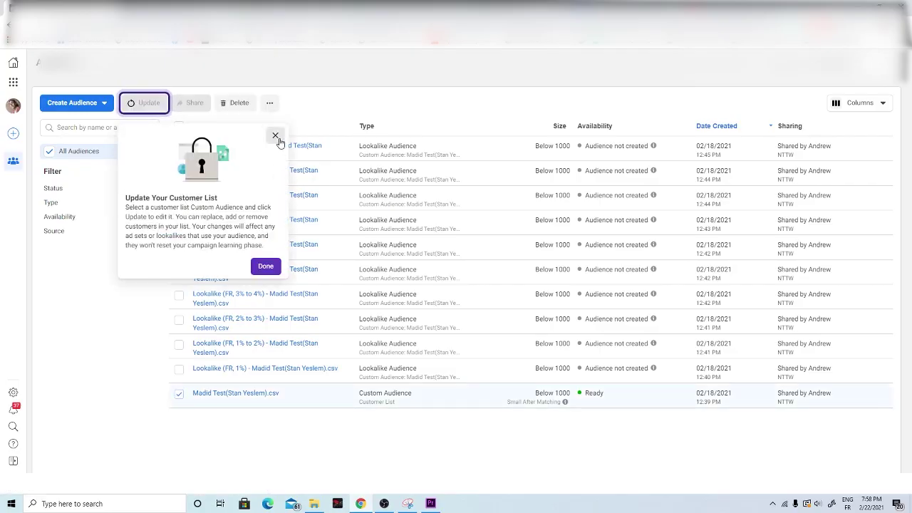
pyautogui.click(275, 136)
pyautogui.click(268, 102)
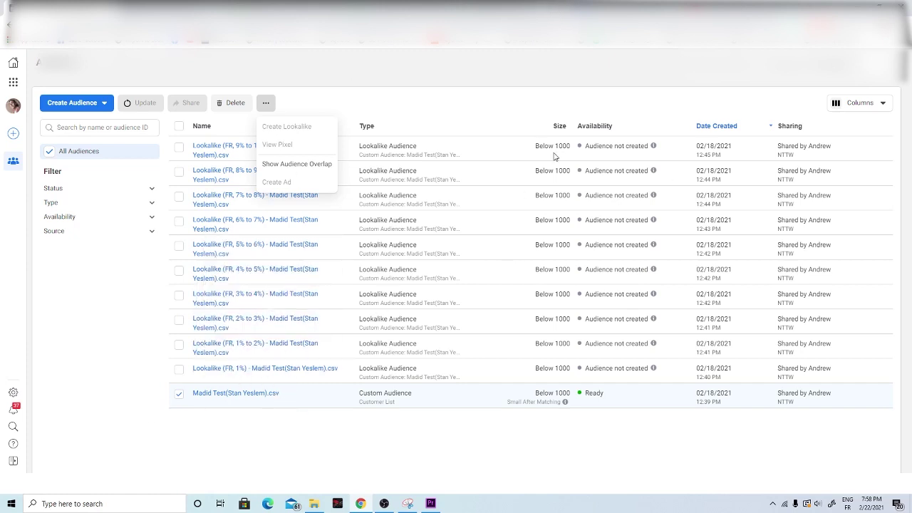
pyautogui.click(431, 98)
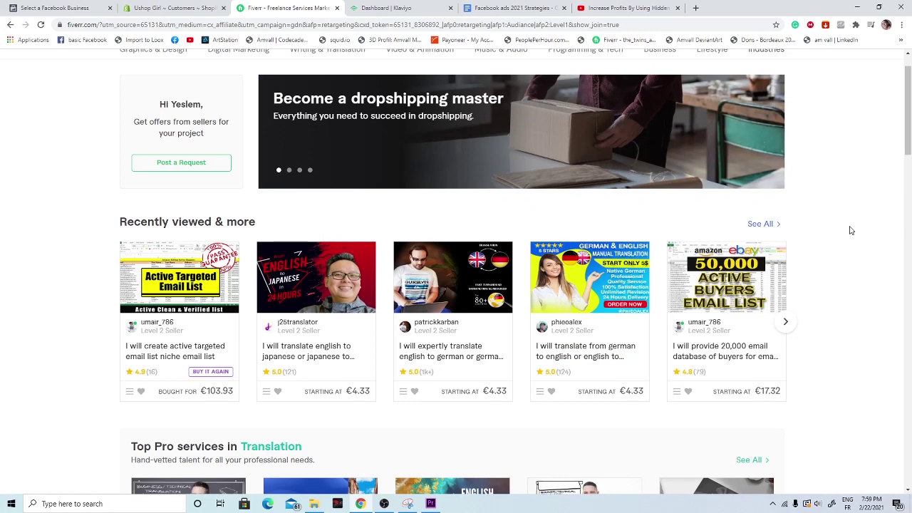
# Step: Switch to Fiverr, search services for "buyer data base" and review the listed email database gigs
pyautogui.scroll(1, 581, 400)
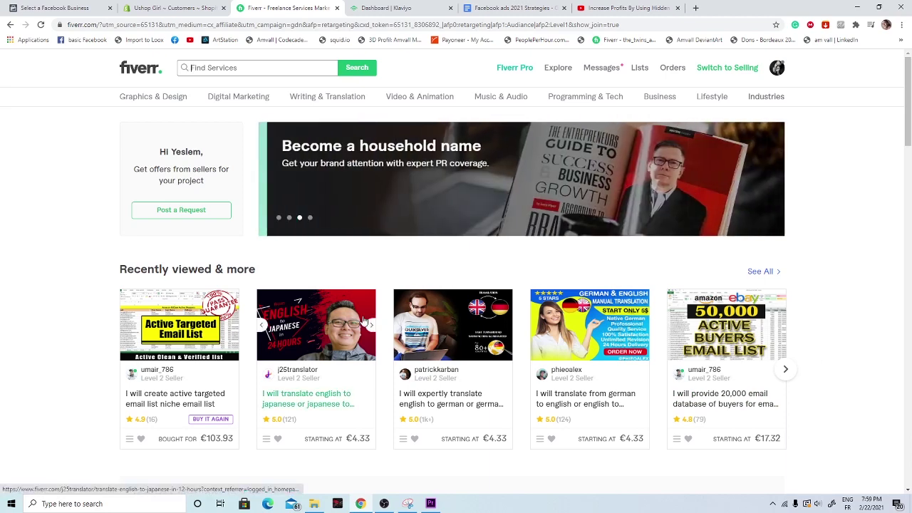
pyautogui.write('buyer data base')
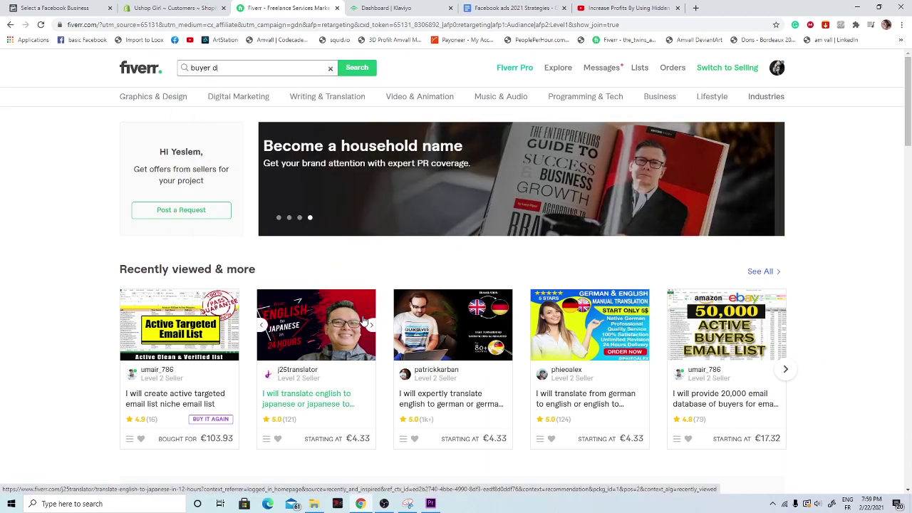
pyautogui.press('Return')
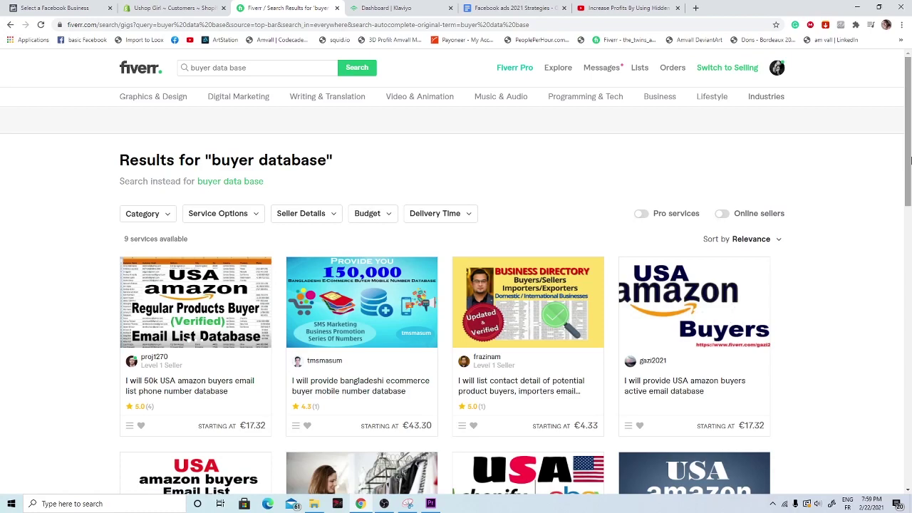
pyautogui.scroll(-5, 376, 349)
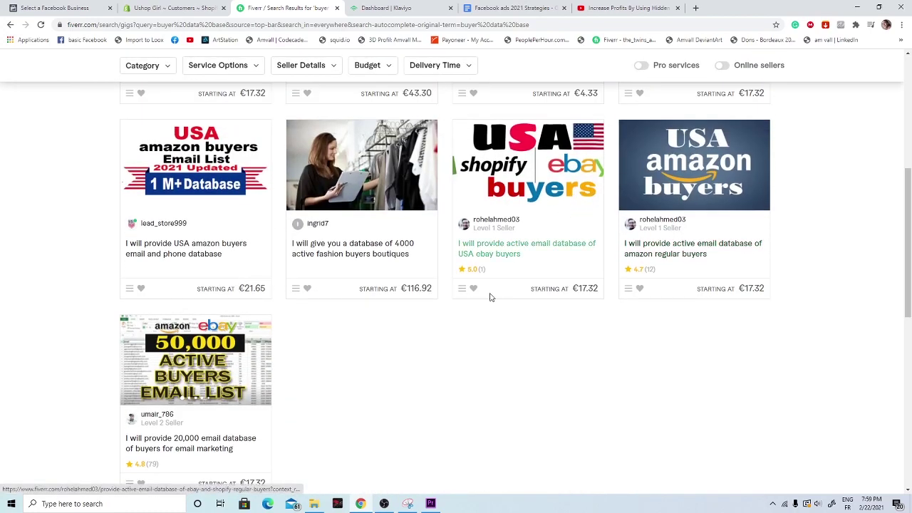
pyautogui.scroll(-1, 376, 349)
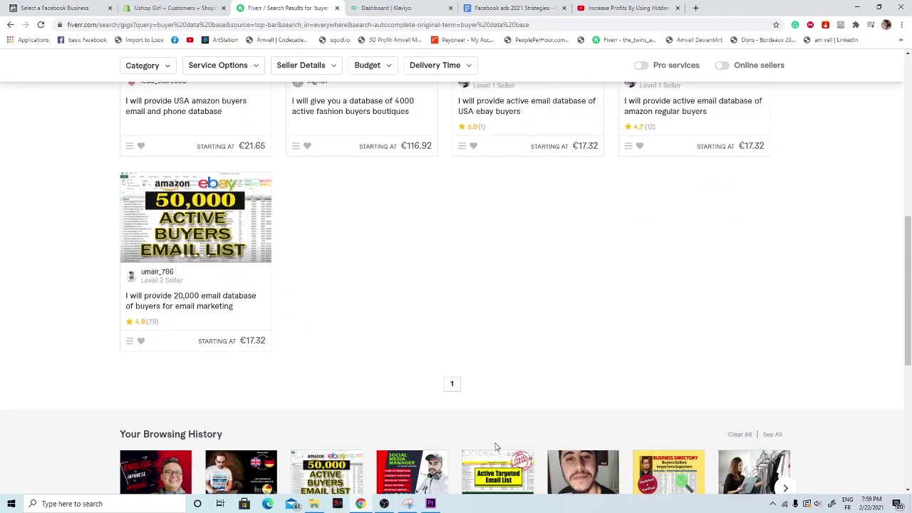
pyautogui.scroll(2, 603, 212)
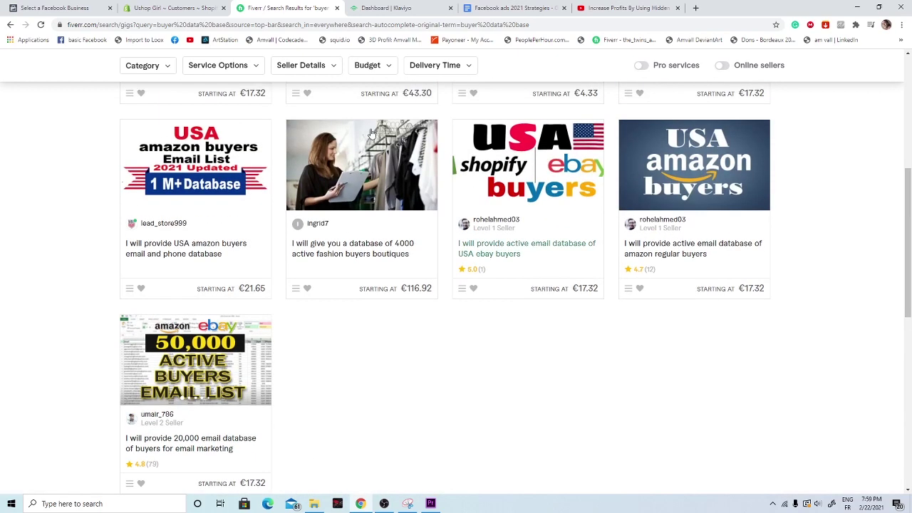
pyautogui.scroll(5, 689, 174)
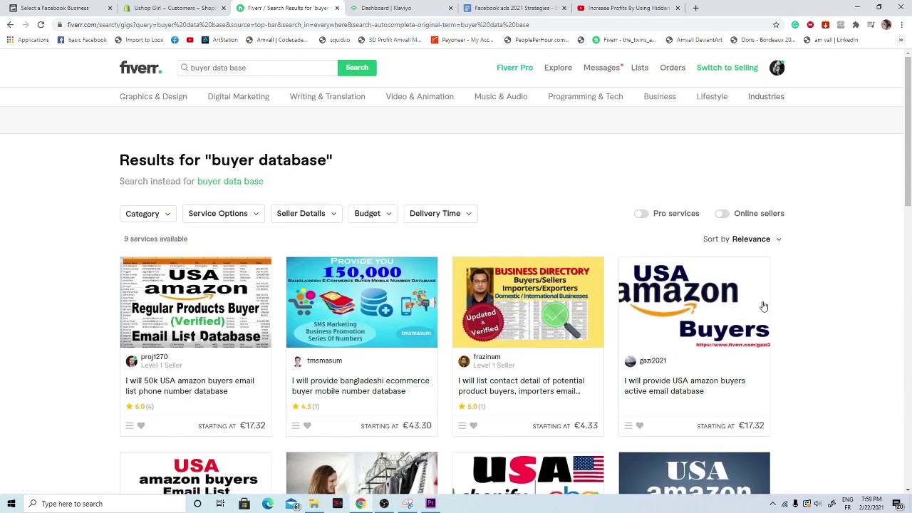
# Step: Filter the buyer database results to Pro services and look through the gigs on the page
pyautogui.click(642, 213)
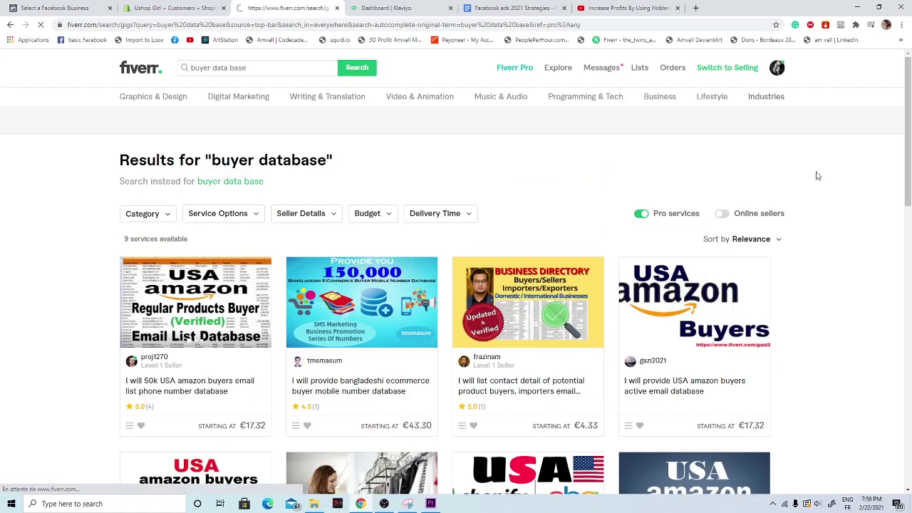
pyautogui.scroll(-3, 818, 175)
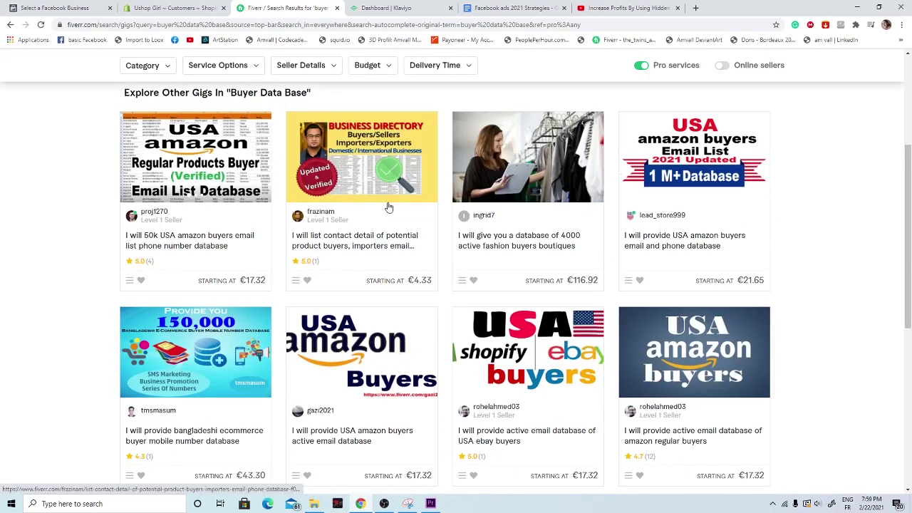
pyautogui.scroll(-4, 305, 220)
pyautogui.scroll(3, 346, 198)
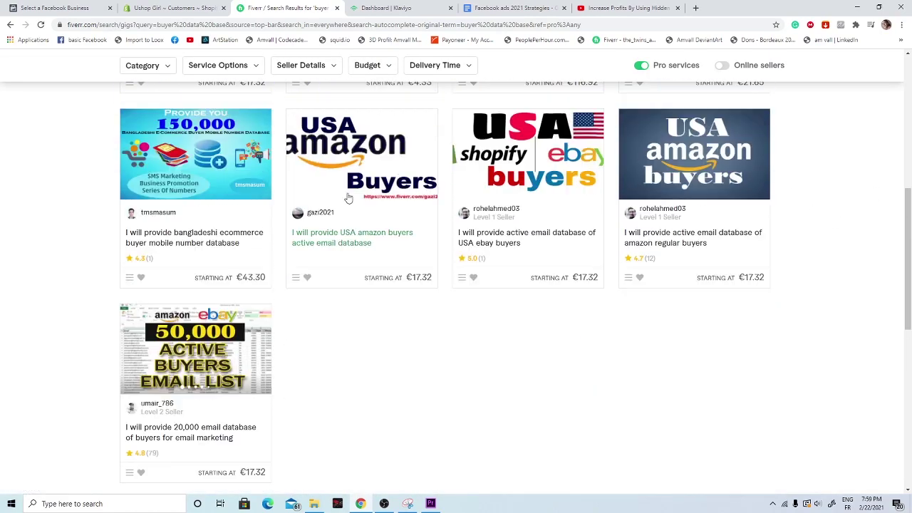
pyautogui.scroll(-4, 410, 180)
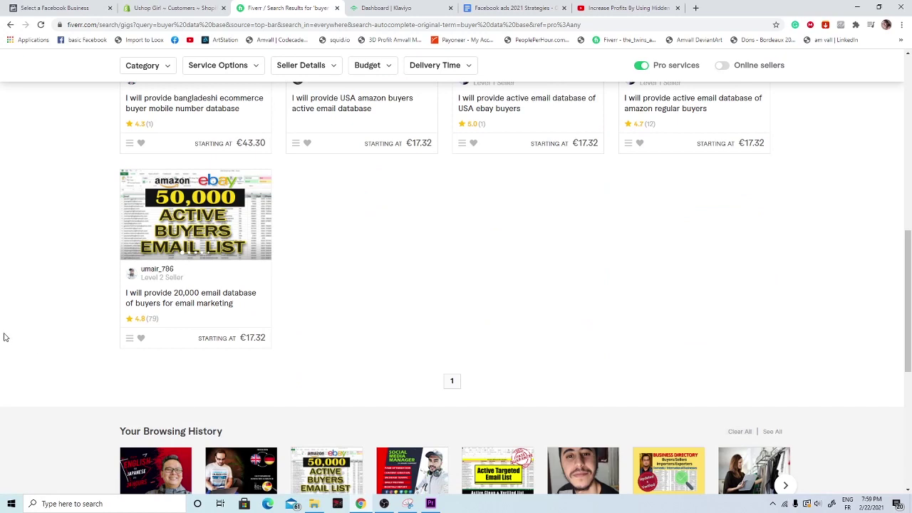
# Step: Open the gig offering a 20,000 email database of buyers for email marketing and examine its overview
pyautogui.click(177, 301)
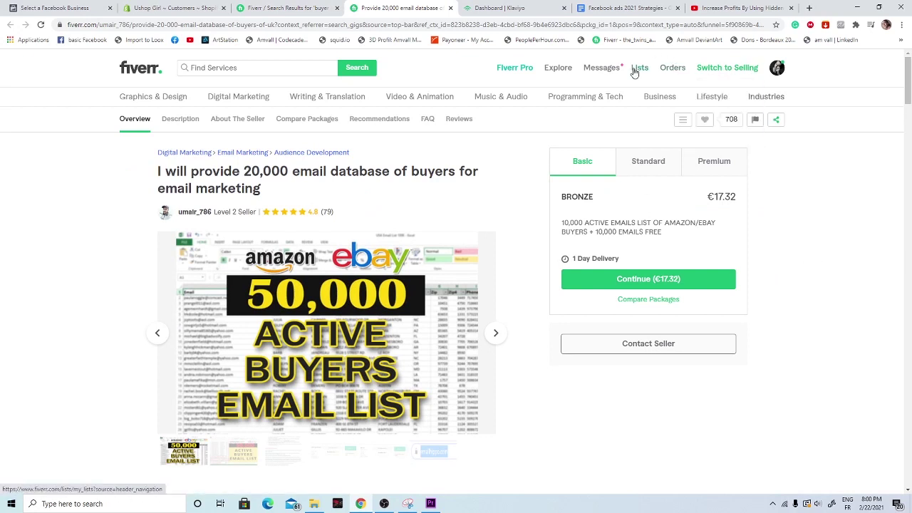
pyautogui.moveTo(604, 70)
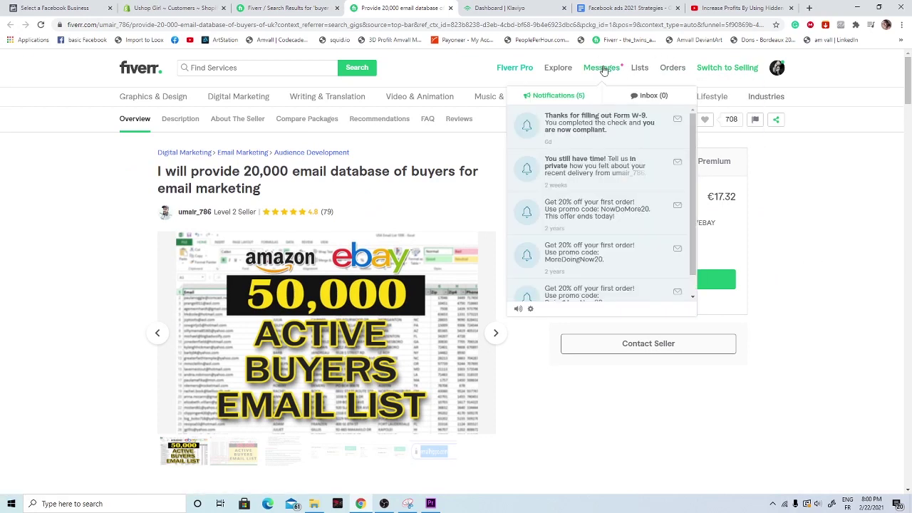
pyautogui.scroll(-2, 69, 272)
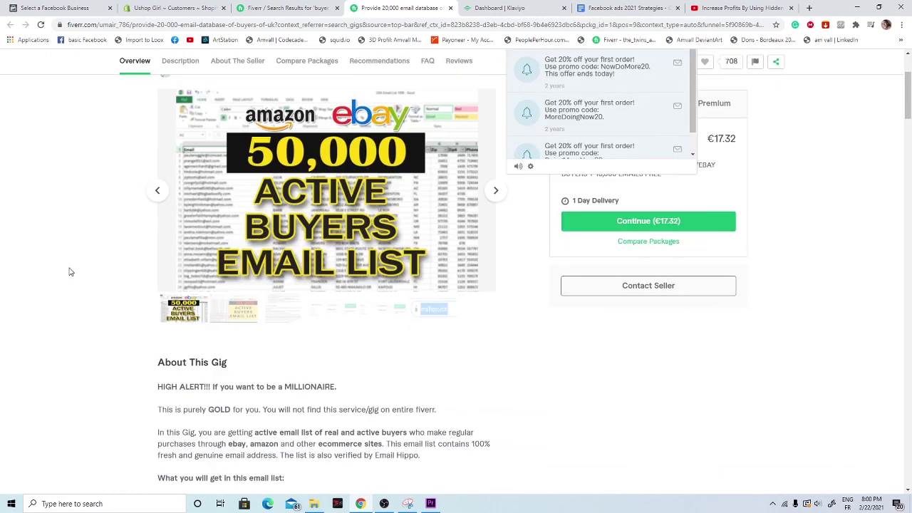
pyautogui.scroll(2, 82, 252)
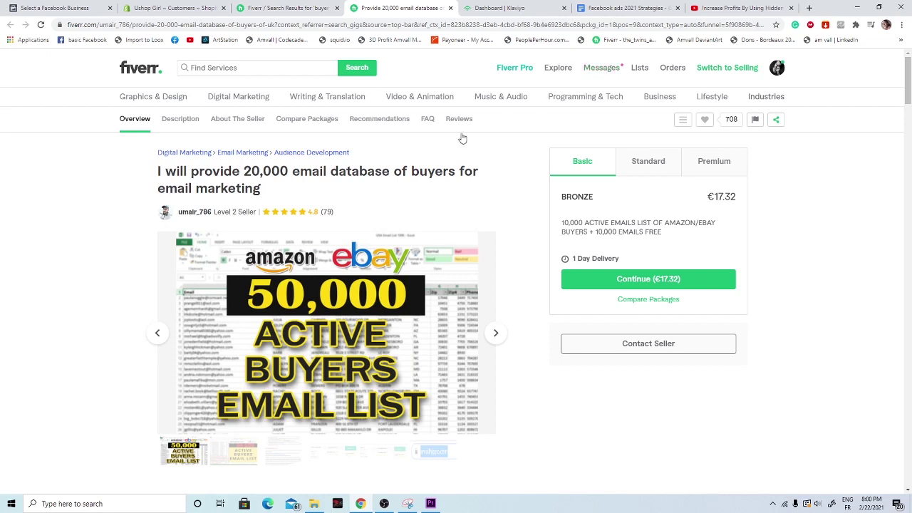
# Step: Open the inbox conversation with the seller of the buyers' email list gig and review the past messages
pyautogui.click(606, 71)
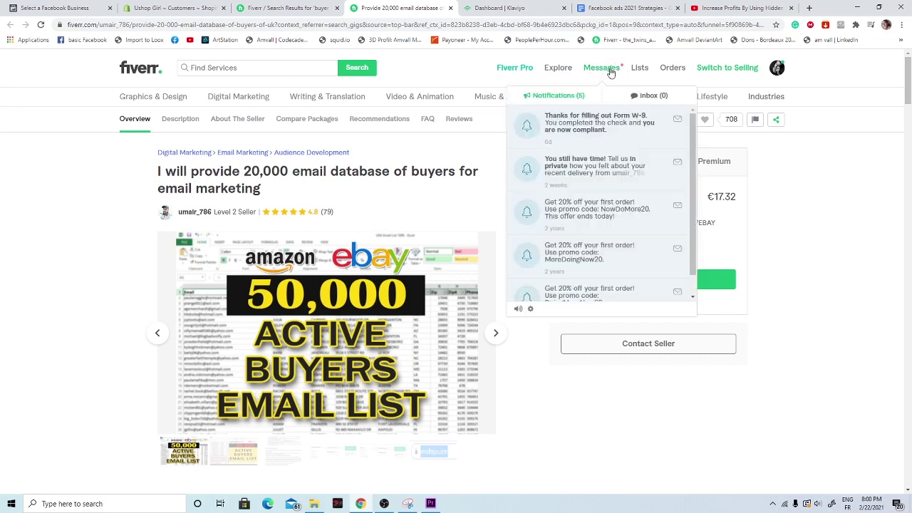
pyautogui.click(651, 96)
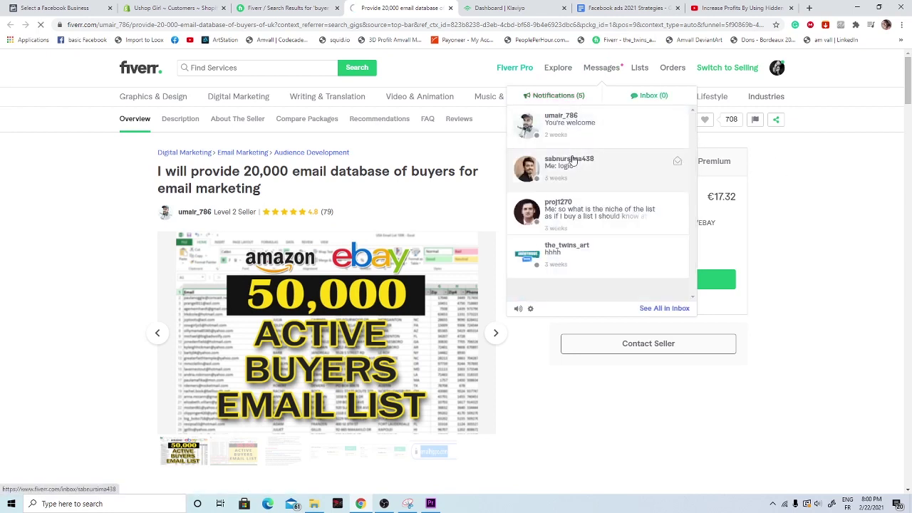
pyautogui.click(568, 124)
pyautogui.scroll(10, 421, 298)
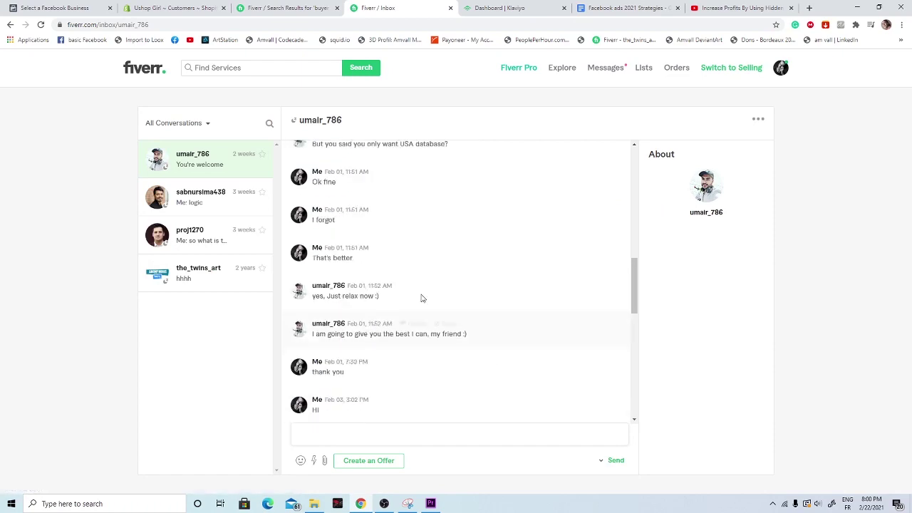
pyautogui.scroll(2, 415, 273)
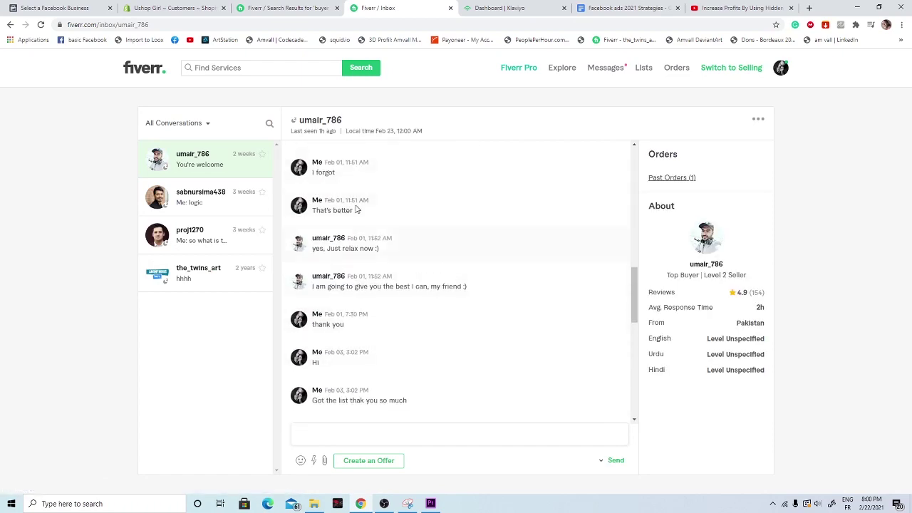
pyautogui.scroll(-6, 461, 189)
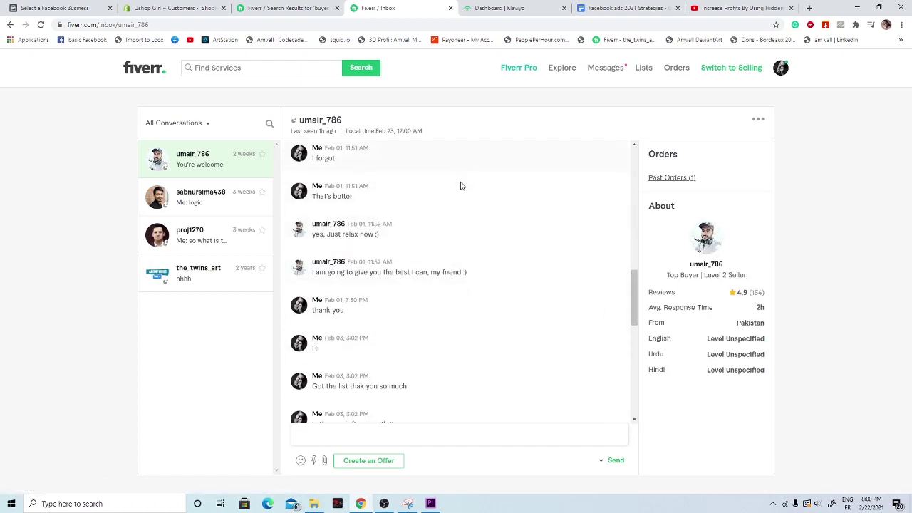
pyautogui.scroll(-2, 400, 266)
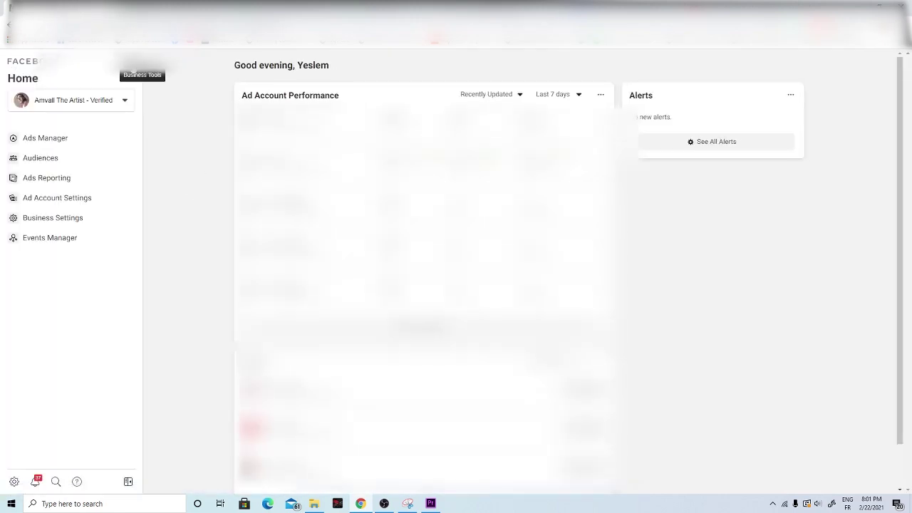
# Step: Switch to Facebook Audiences, start a custom audience with Customer list as its source, and close the source selection without continuing
pyautogui.click(133, 70)
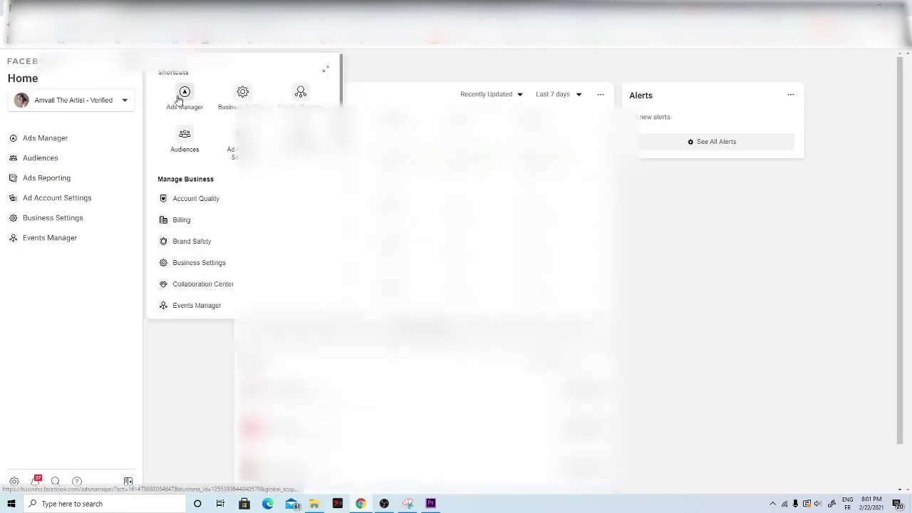
pyautogui.click(182, 134)
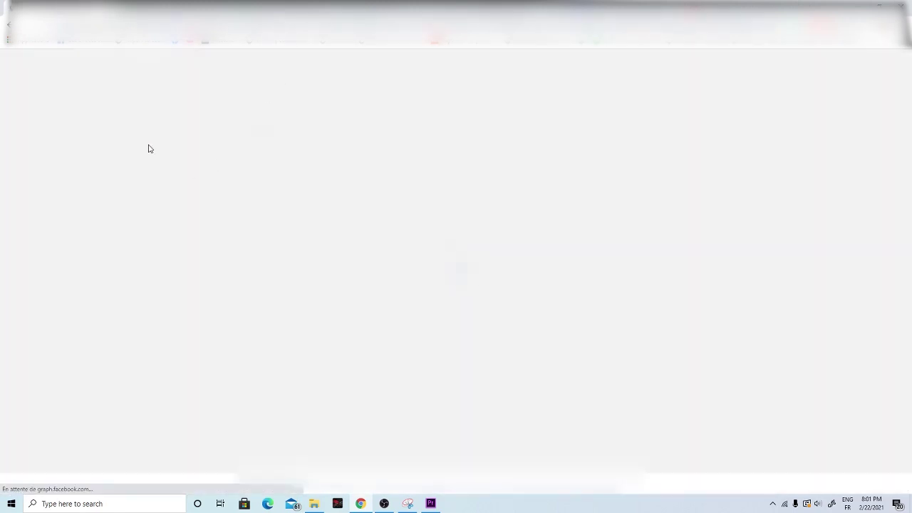
pyautogui.click(107, 104)
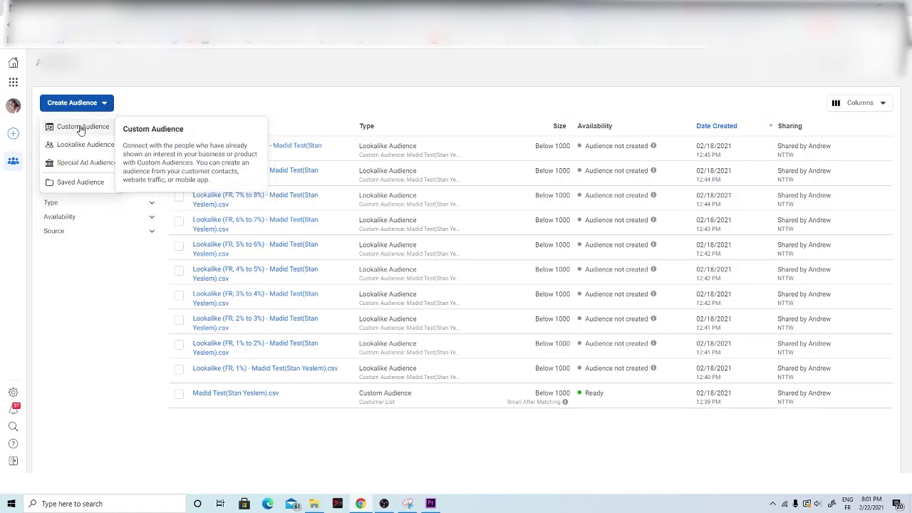
pyautogui.click(149, 127)
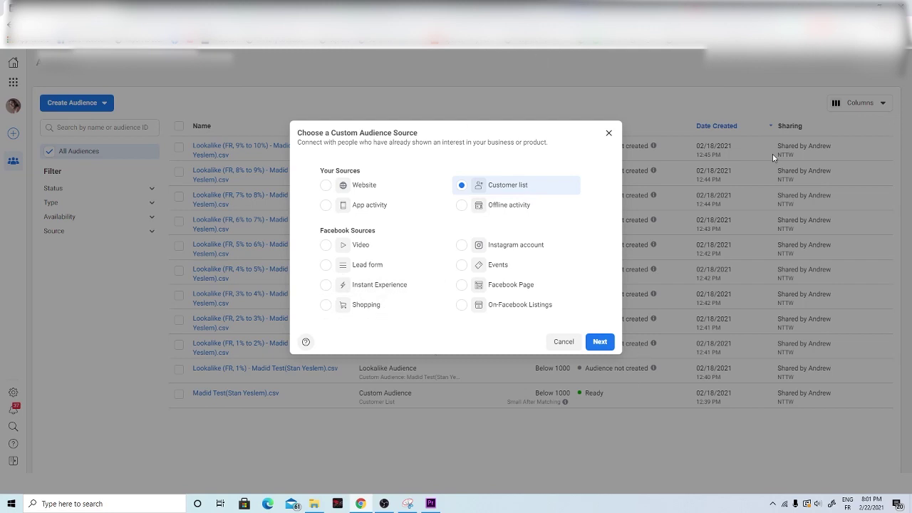
pyautogui.click(609, 134)
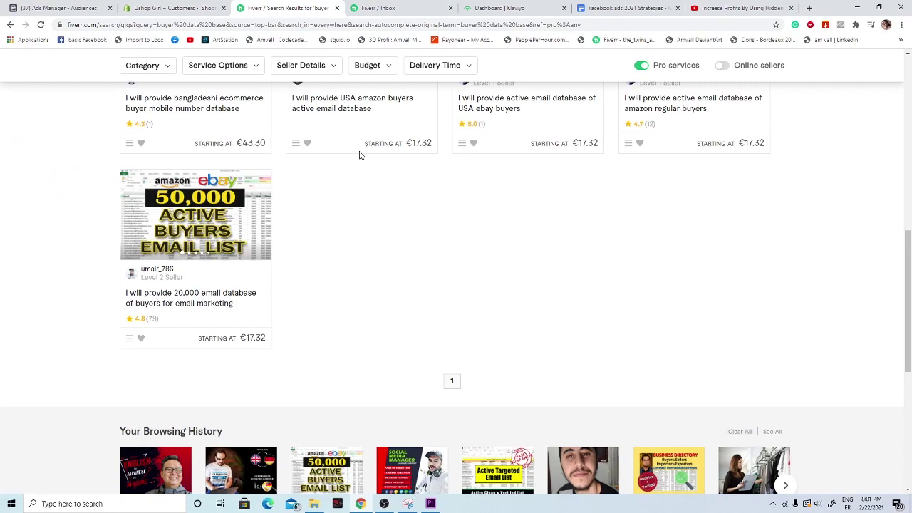
# Step: Return to the Fiverr buyer database results and look over the available gigs again
pyautogui.scroll(3, 358, 153)
pyautogui.scroll(-2, 182, 328)
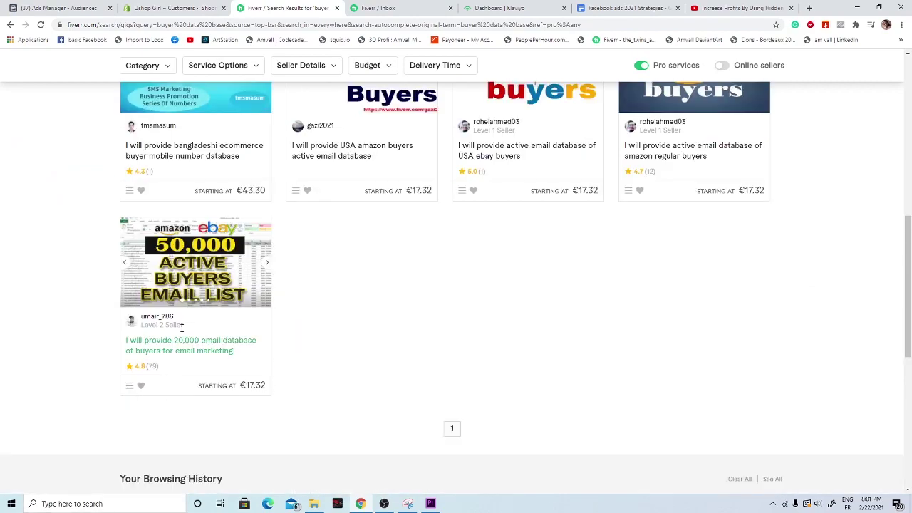
pyautogui.scroll(5, 182, 327)
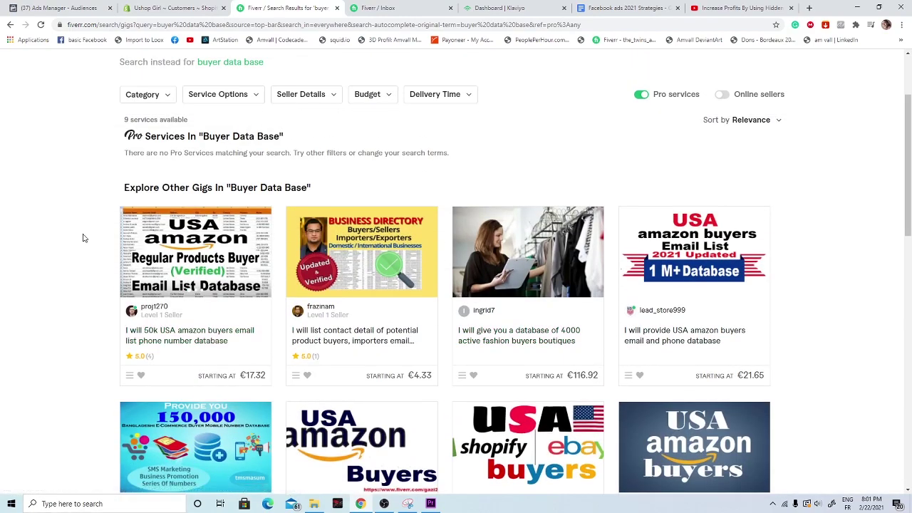
# Step: Switch to the Shopify admin, open the Klaviyo - Email Marketing app, and look over its Shopify integration settings
pyautogui.scroll(-6, 171, 353)
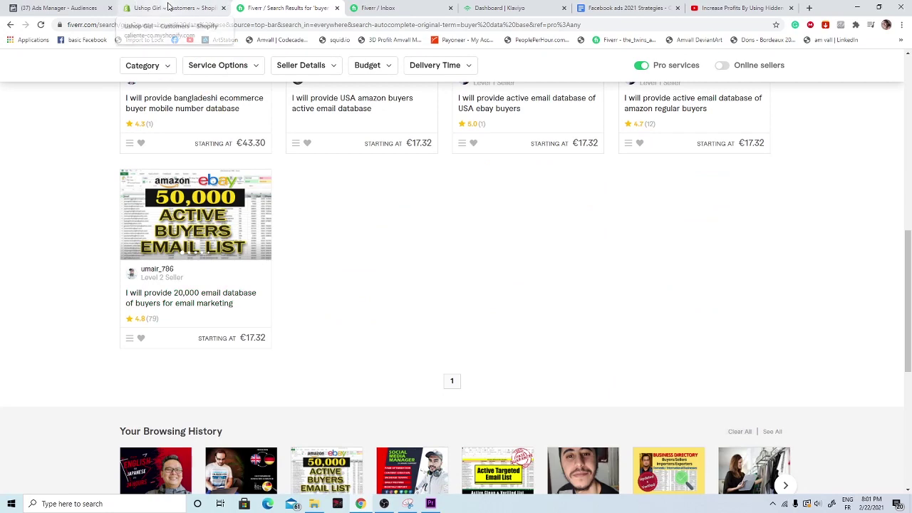
pyautogui.click(171, 8)
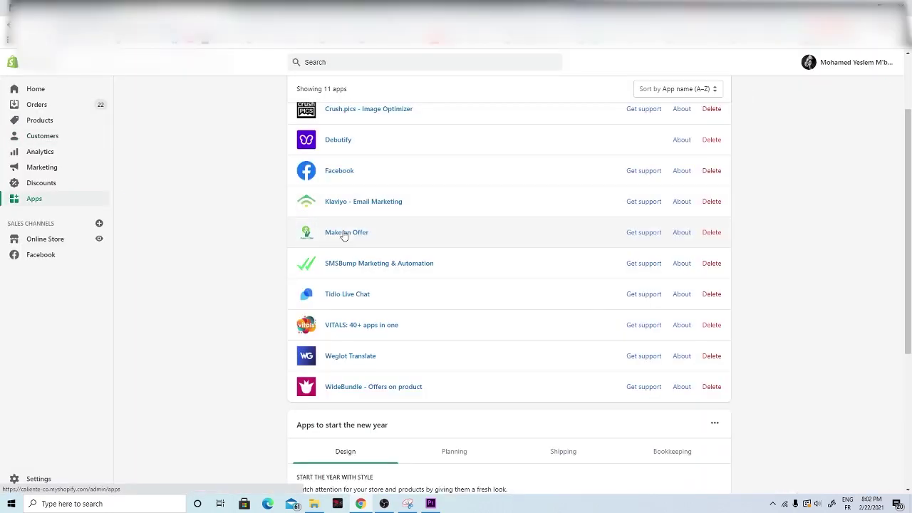
pyautogui.click(344, 202)
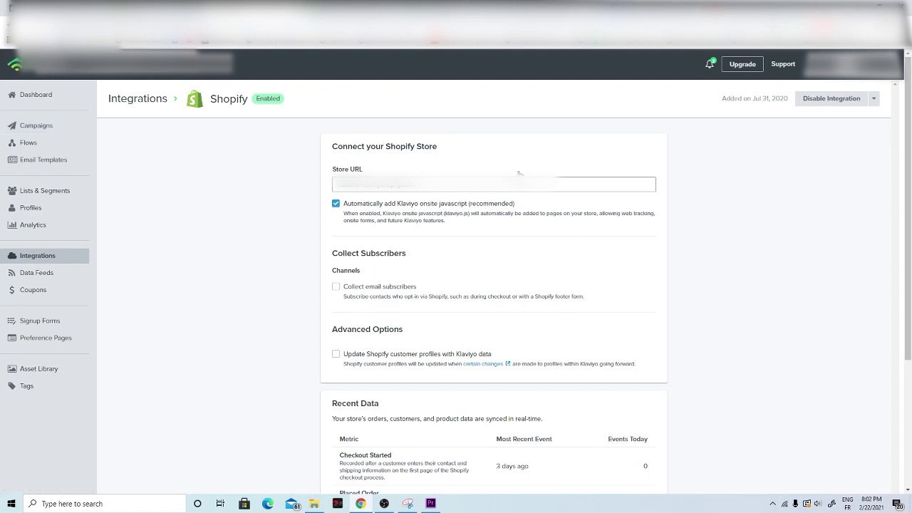
pyautogui.scroll(-3, 543, 273)
pyautogui.scroll(3, 491, 207)
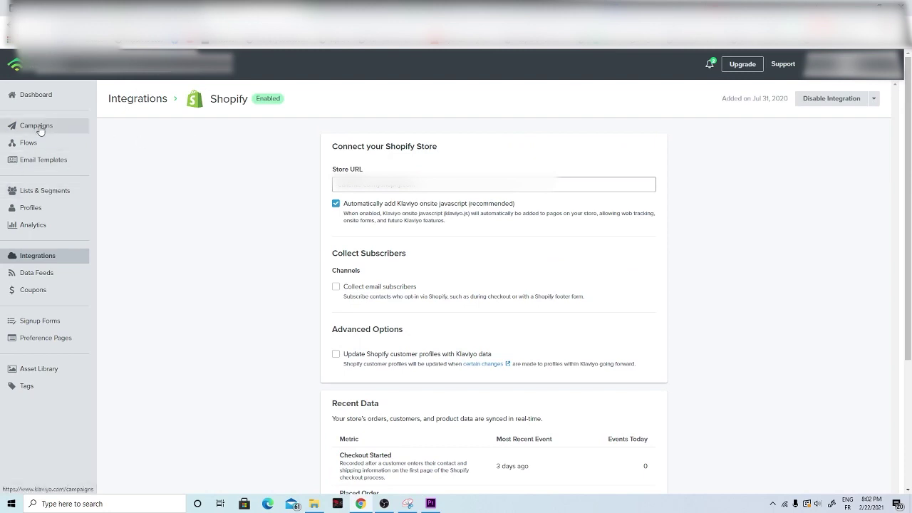
# Step: Create a Klaviyo email campaign addressed to the 50K Health and Beauty Niche Customers list and continue to its content stage
pyautogui.click(53, 122)
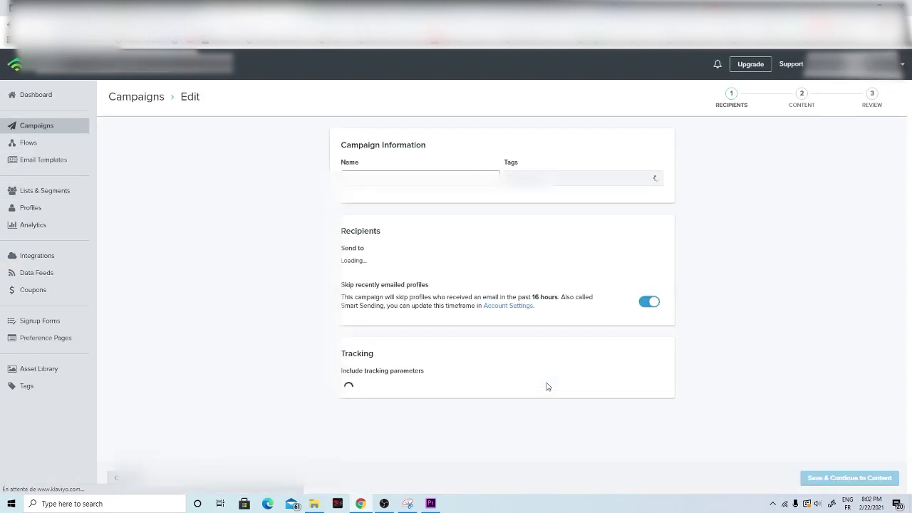
pyautogui.click(452, 249)
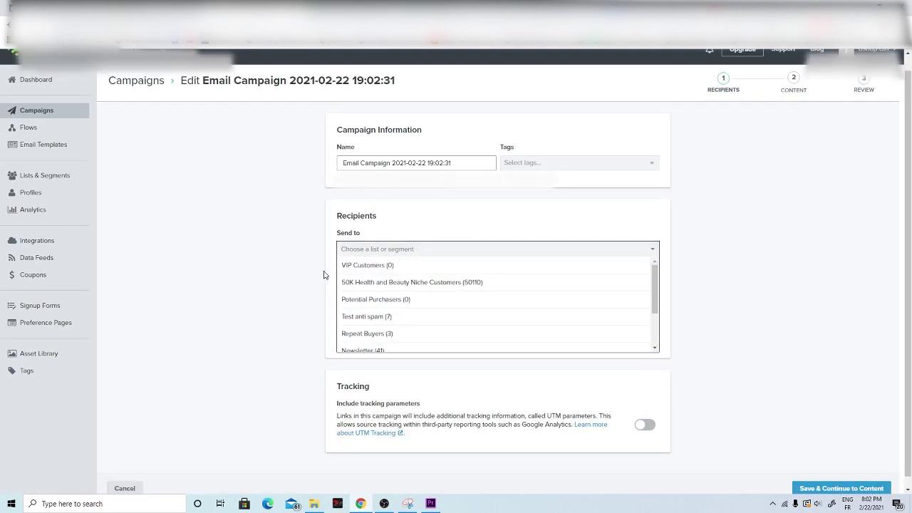
pyautogui.click(354, 282)
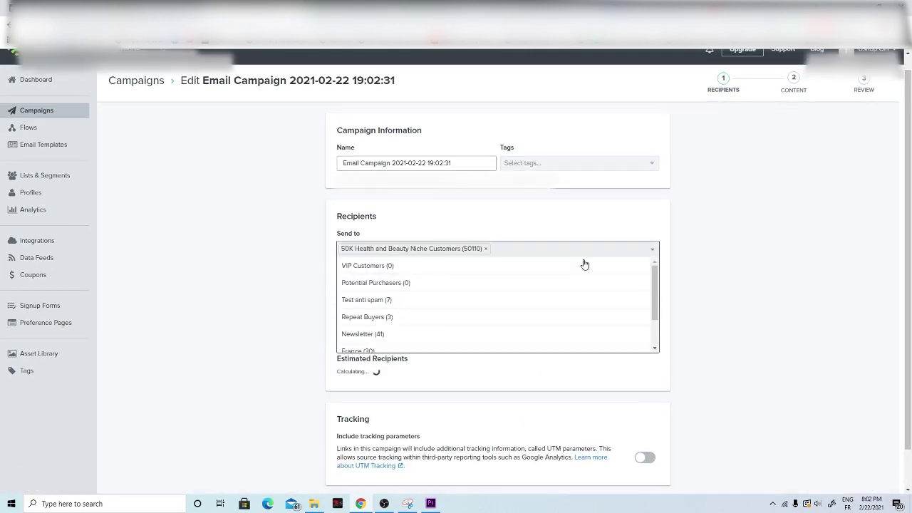
pyautogui.click(806, 261)
pyautogui.scroll(-1, 851, 447)
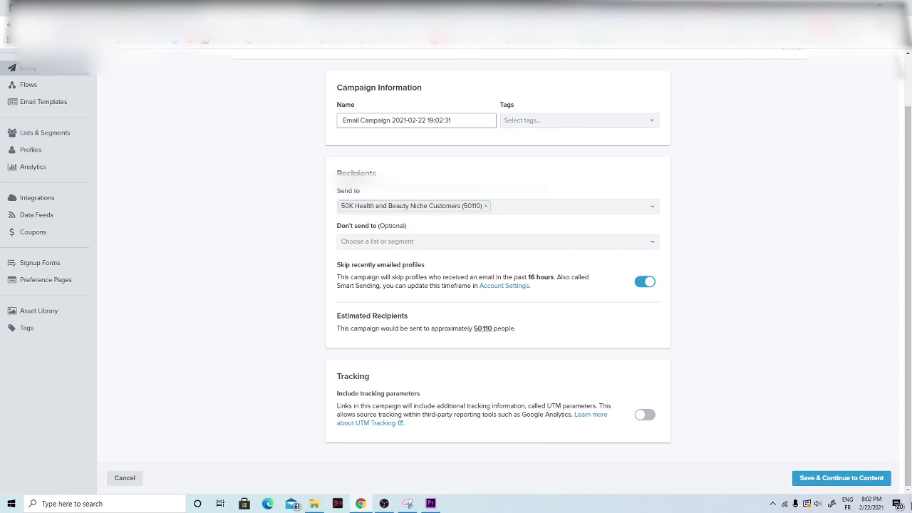
pyautogui.click(819, 479)
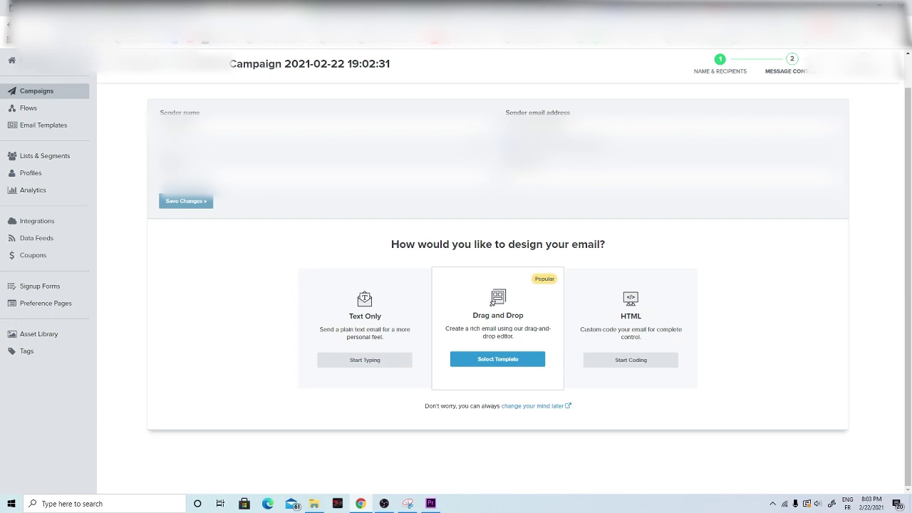
# Step: Return to Fiverr, open the gig offering a 20,000 email database of buyers, and view its Premium package
pyautogui.click(251, 16)
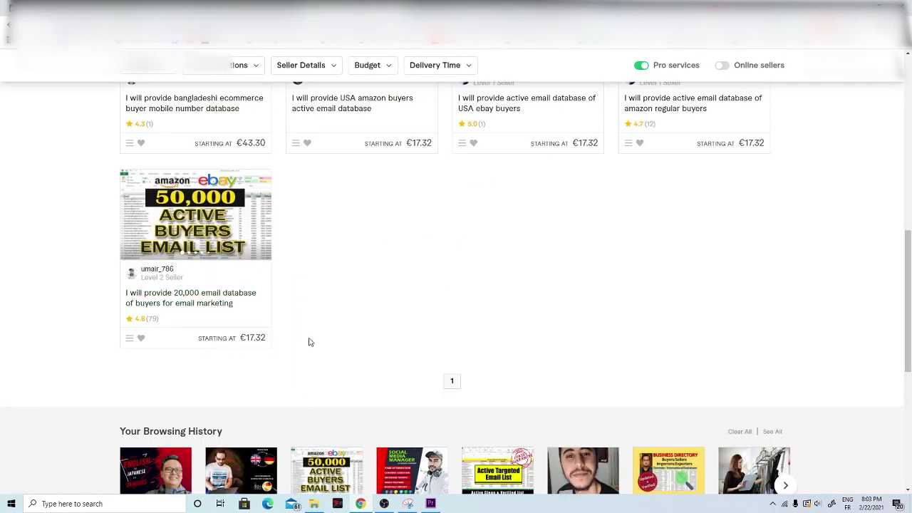
pyautogui.click(191, 305)
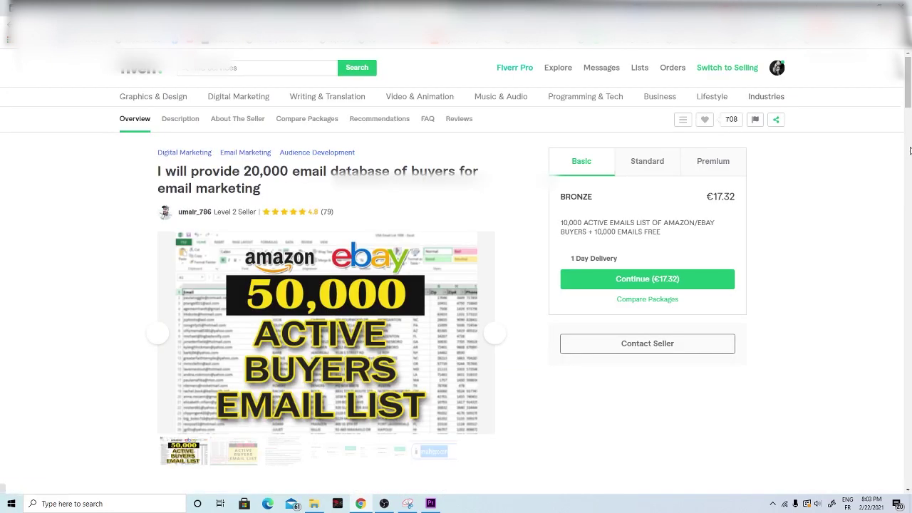
pyautogui.click(727, 159)
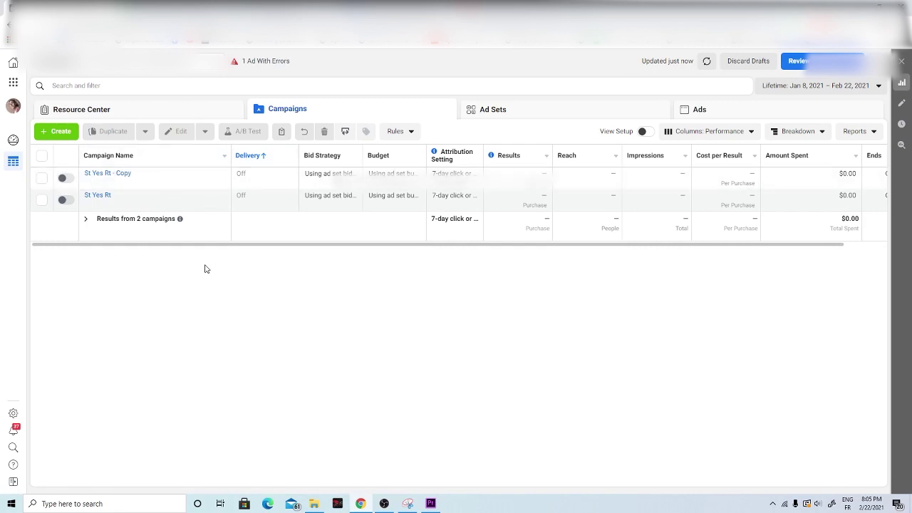
# Step: Open the St Yes Rt campaign in Facebook Ads Manager for editing and go to its RT ad set
pyautogui.moveTo(138, 183)
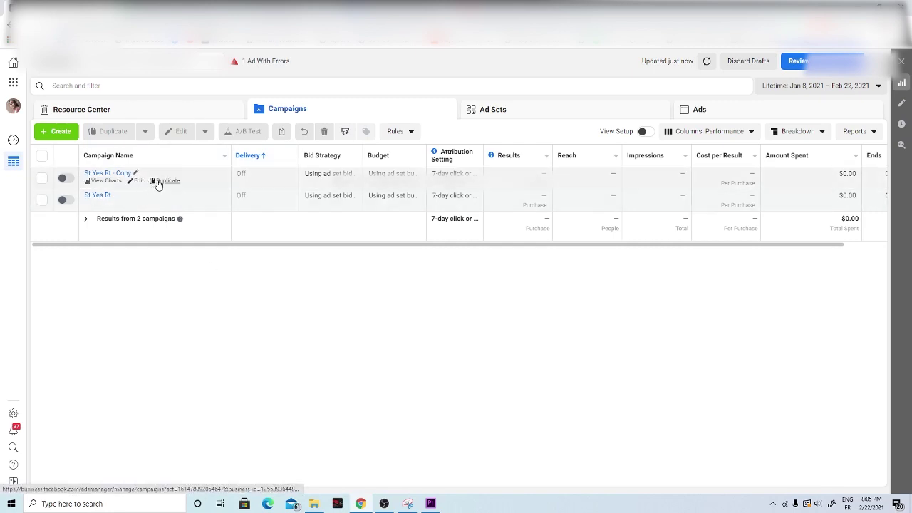
pyautogui.moveTo(178, 209)
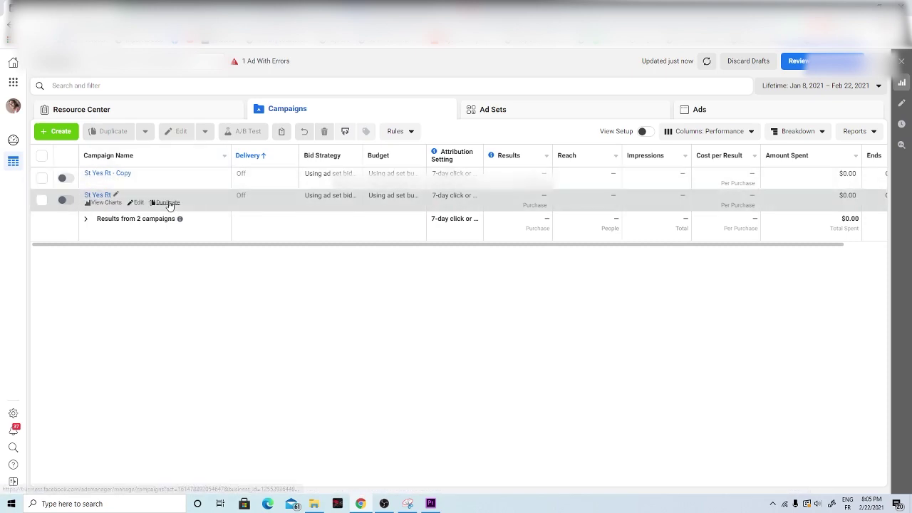
pyautogui.click(139, 212)
pyautogui.click(136, 203)
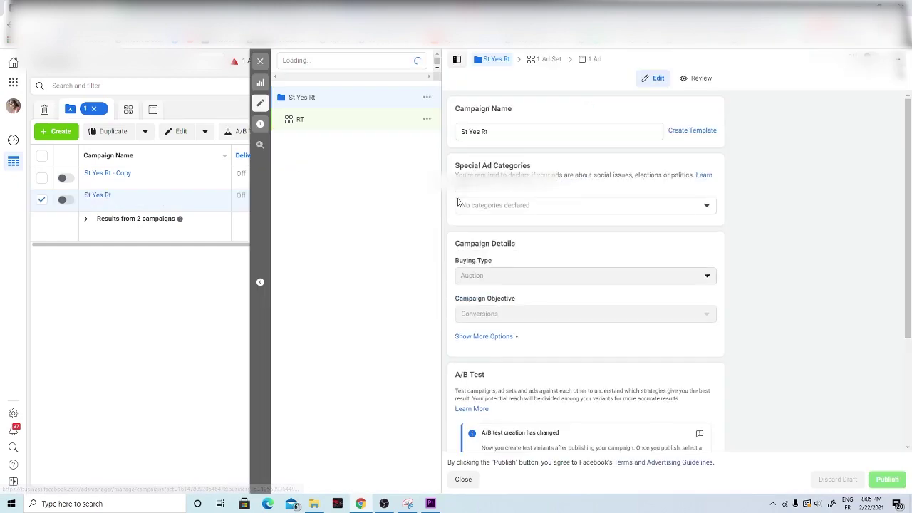
pyautogui.click(319, 126)
# Step: Switch the RT ad set to Manual Placements and restrict its mobile delivery to devices only when connected to Wi-Fi
pyautogui.scroll(-8, 631, 154)
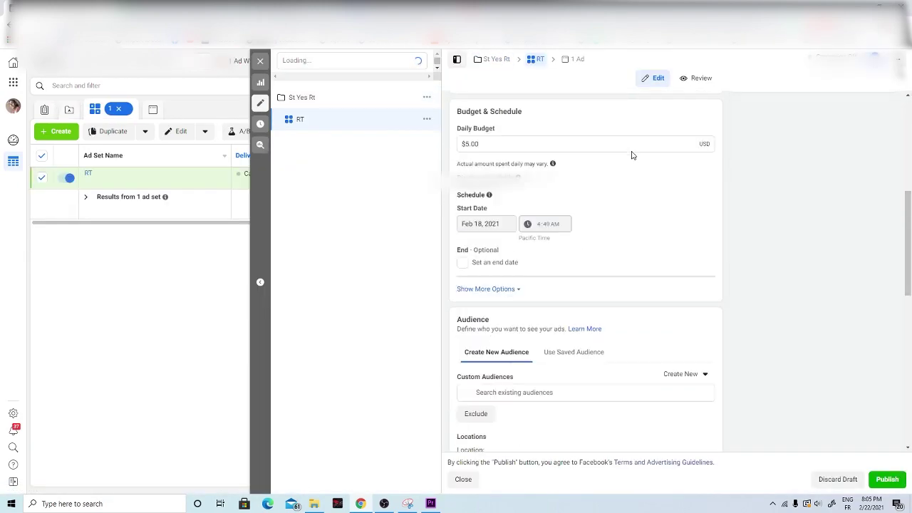
pyautogui.scroll(-7, 632, 155)
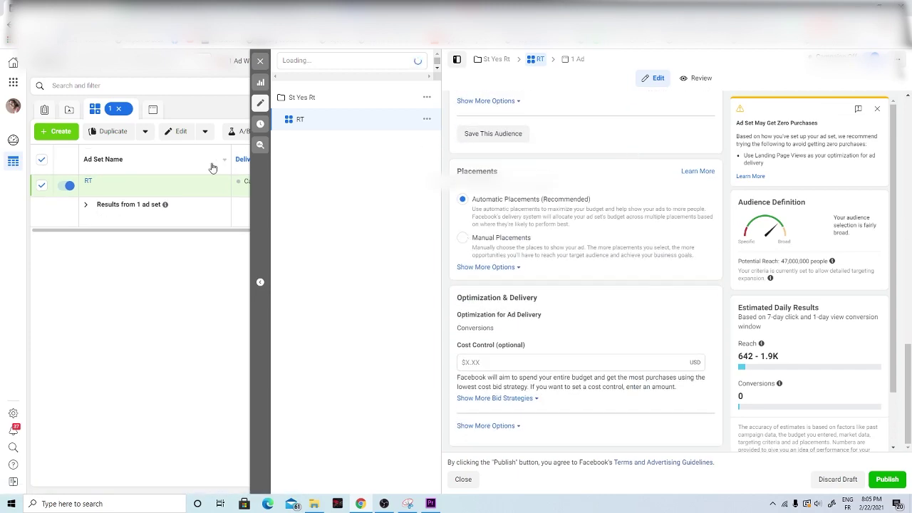
pyautogui.click(462, 241)
pyautogui.scroll(-6, 561, 198)
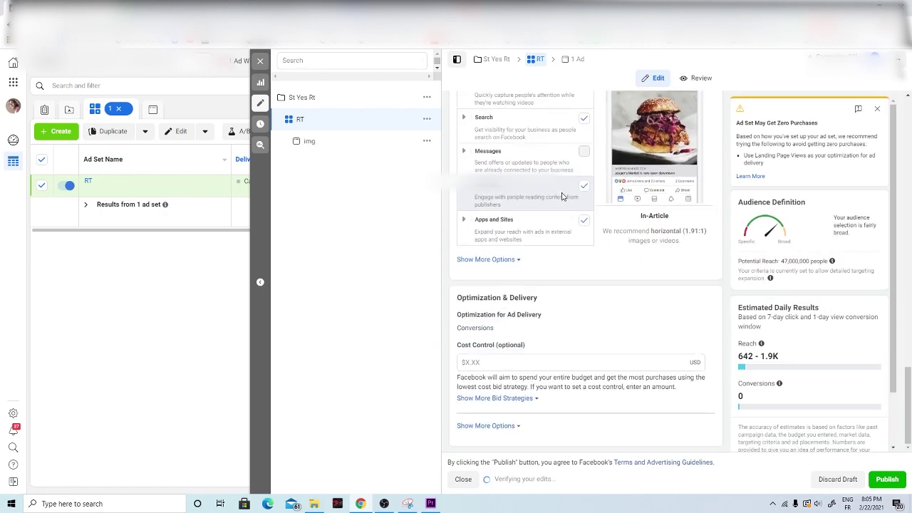
pyautogui.click(517, 261)
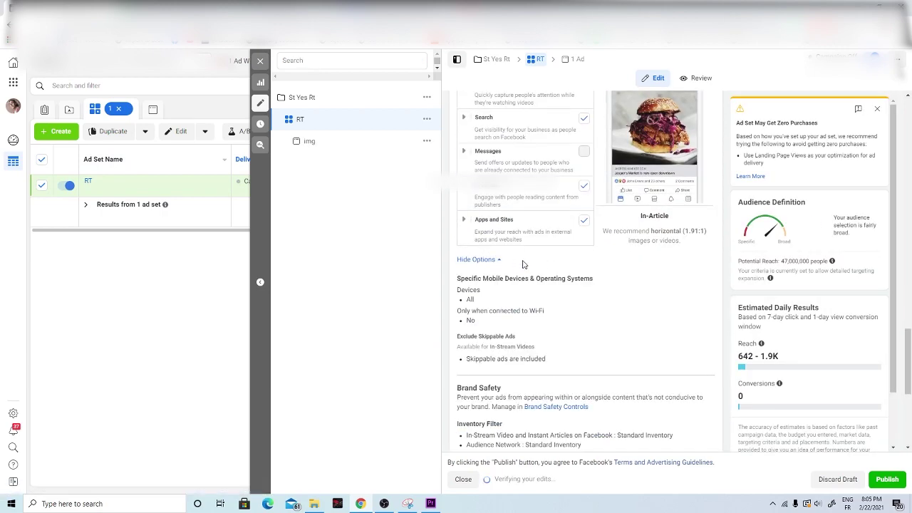
pyautogui.scroll(-2, 556, 228)
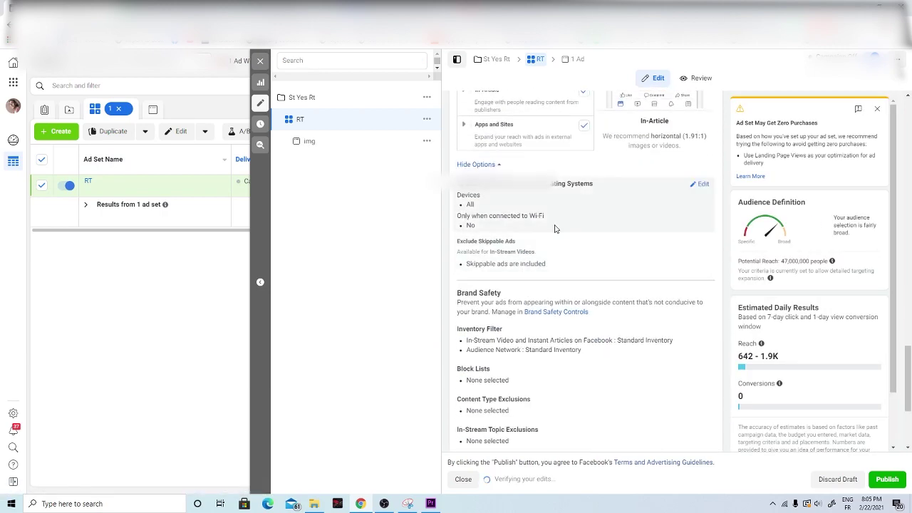
pyautogui.click(701, 189)
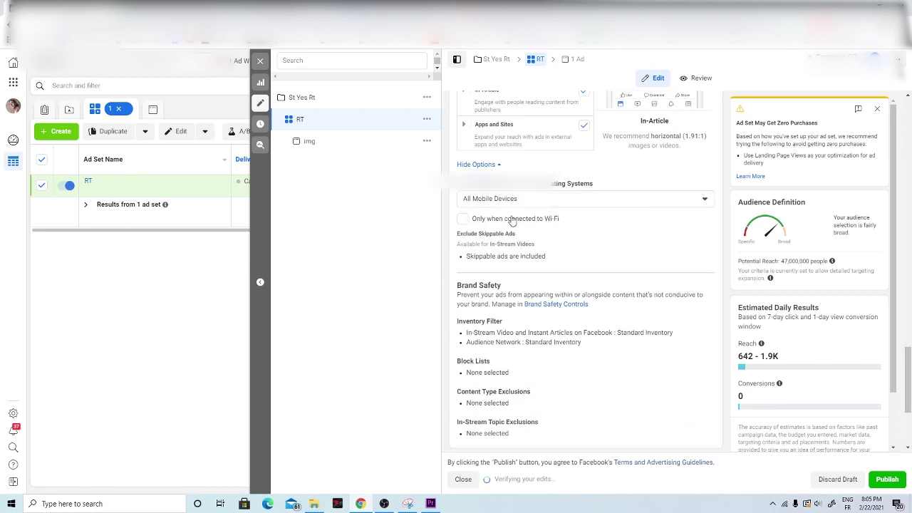
pyautogui.click(463, 222)
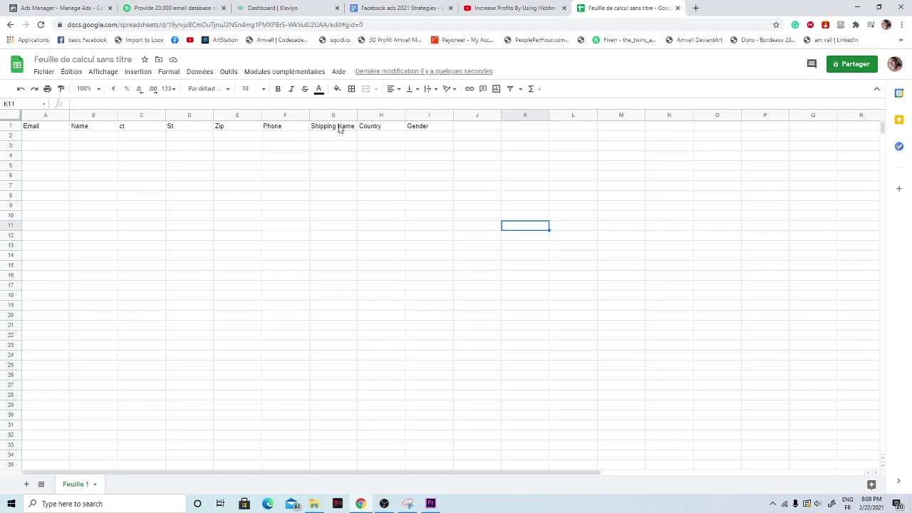
# Step: In the Google Sheets customer list, remove the Shipping Name column between Phone and Country
pyautogui.hotkey('ctrl', 'z')
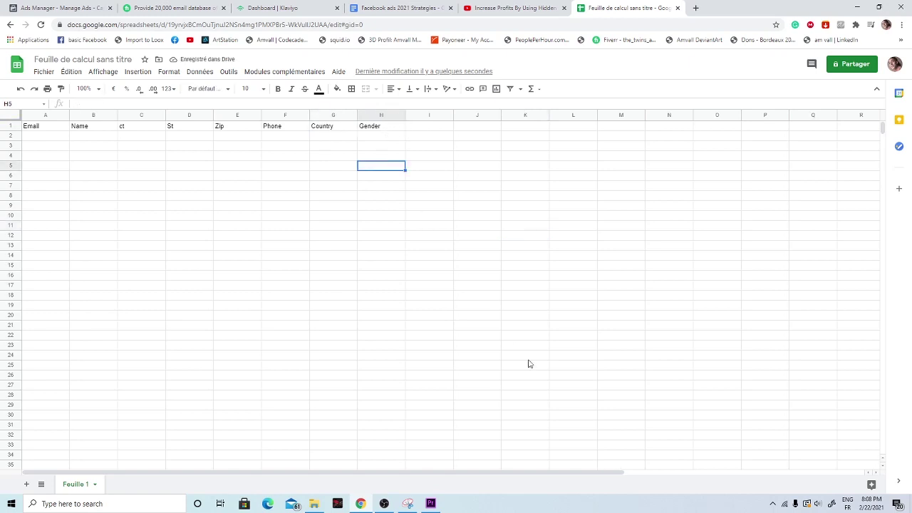
pyautogui.click(429, 256)
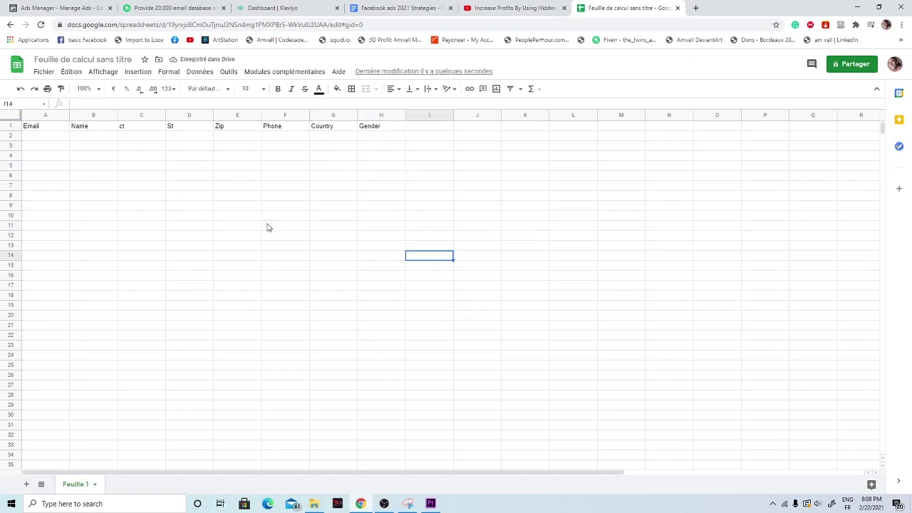
pyautogui.click(47, 141)
pyautogui.click(53, 177)
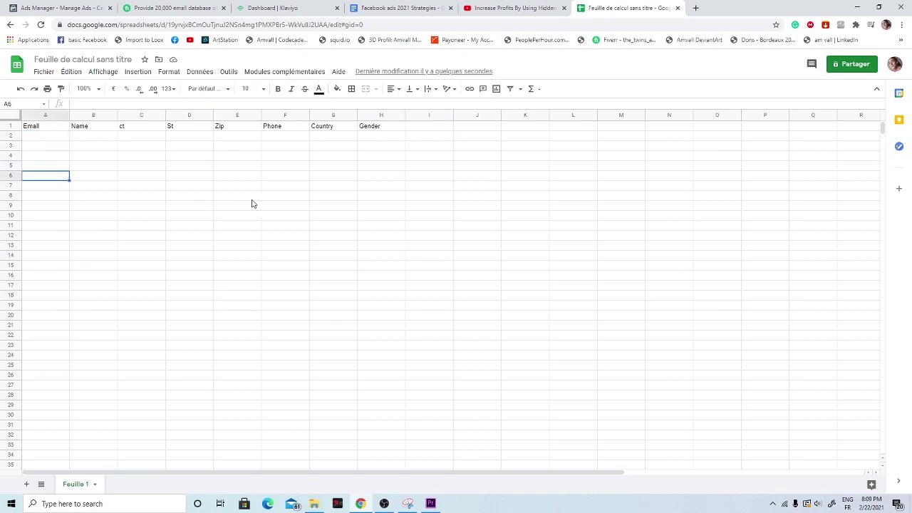
pyautogui.click(297, 199)
pyautogui.click(464, 162)
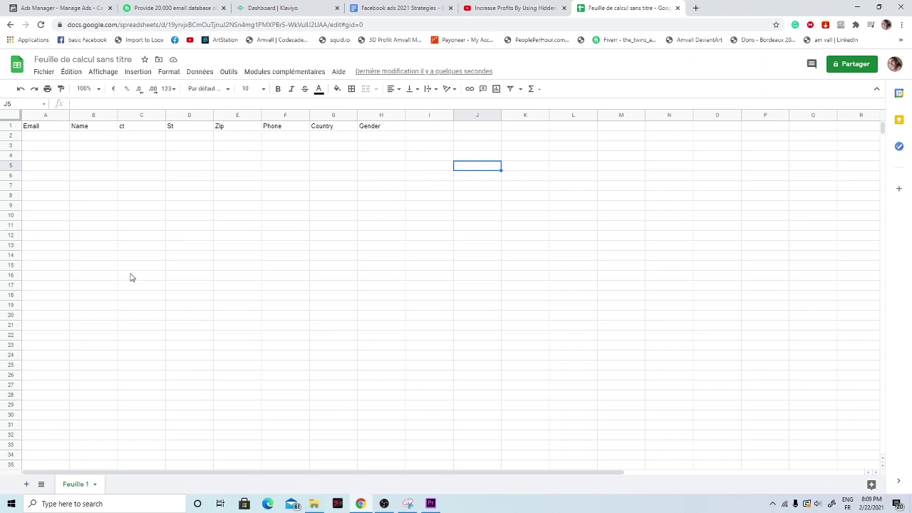
# Step: Fill in the first data row with a placeholder email and name, vdjkl for ct and d for St
pyautogui.click(68, 138)
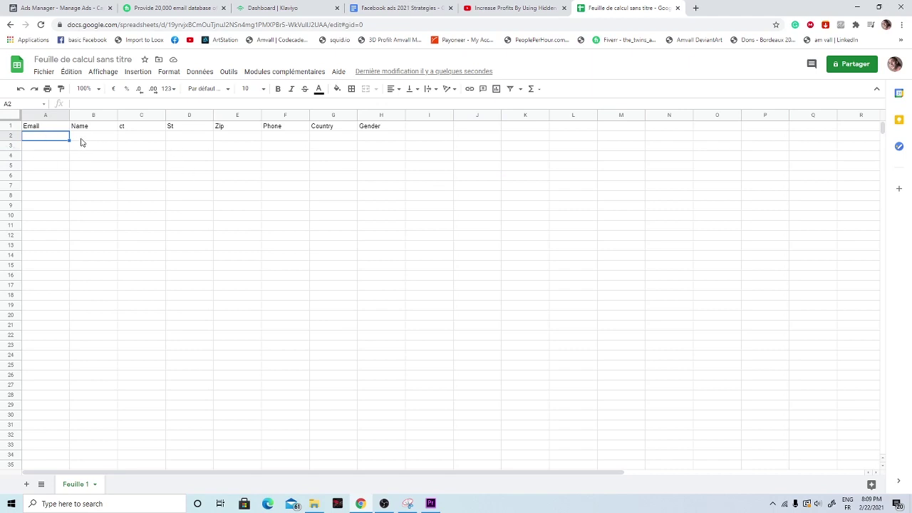
pyautogui.write('dklmd')
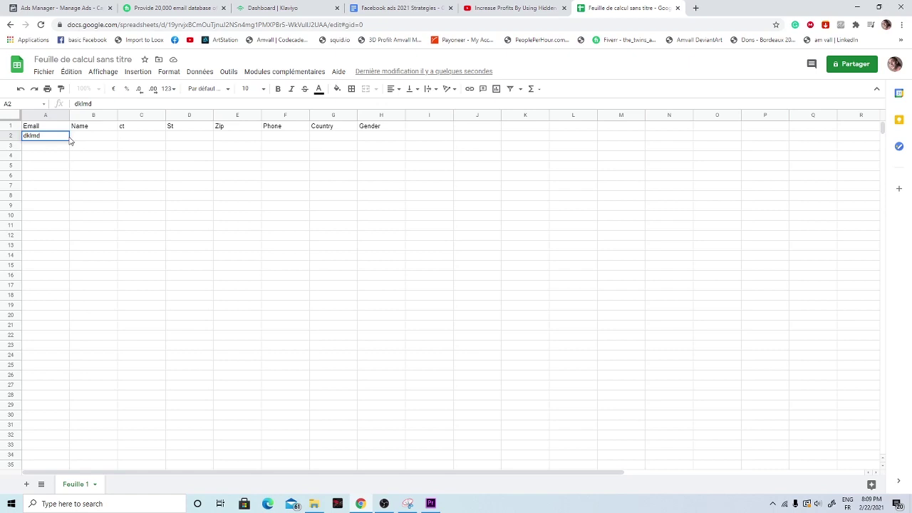
pyautogui.click(85, 140)
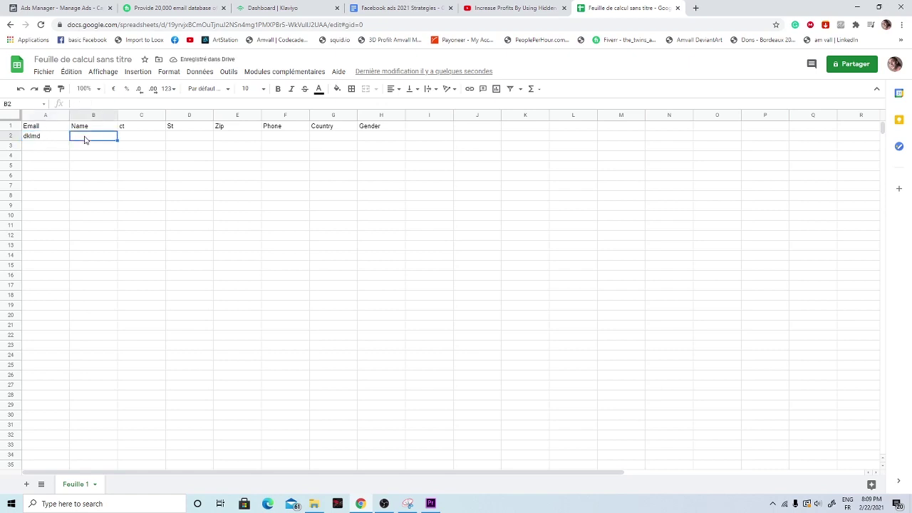
pyautogui.write('^jdjdkl')
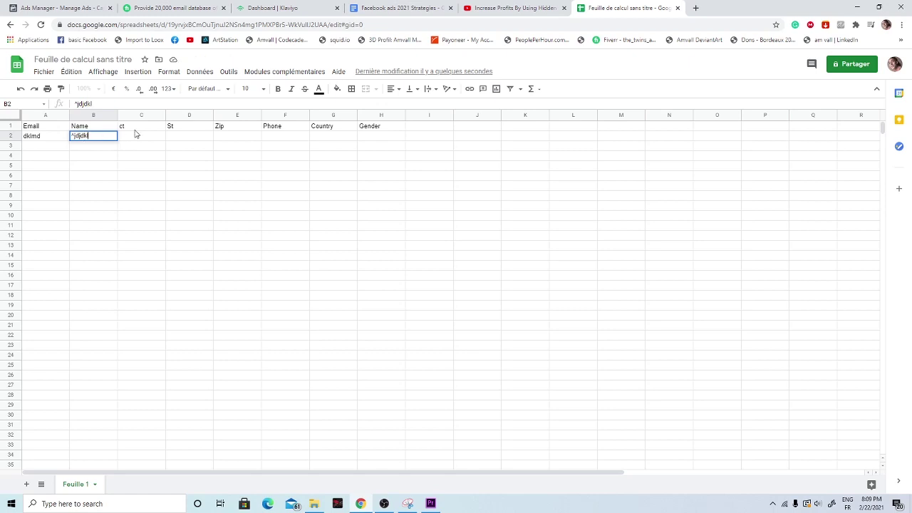
pyautogui.click(136, 137)
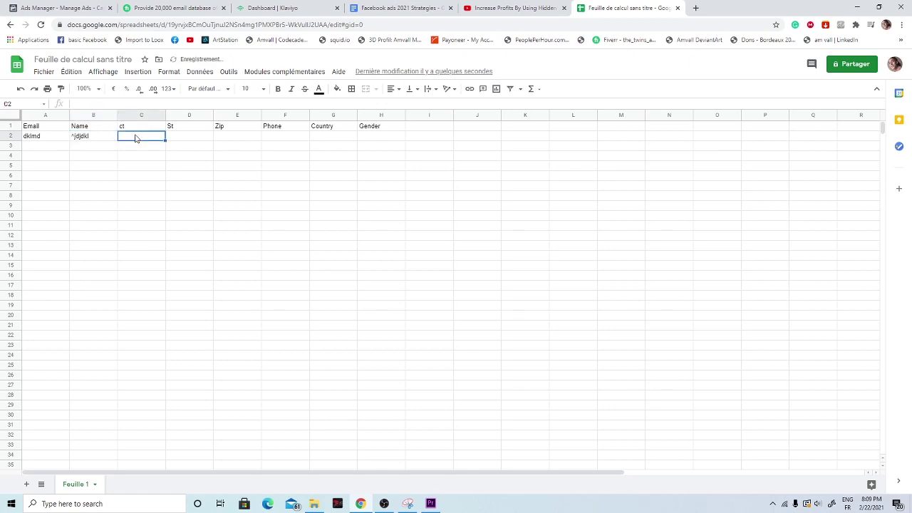
pyautogui.write('vdjkl')
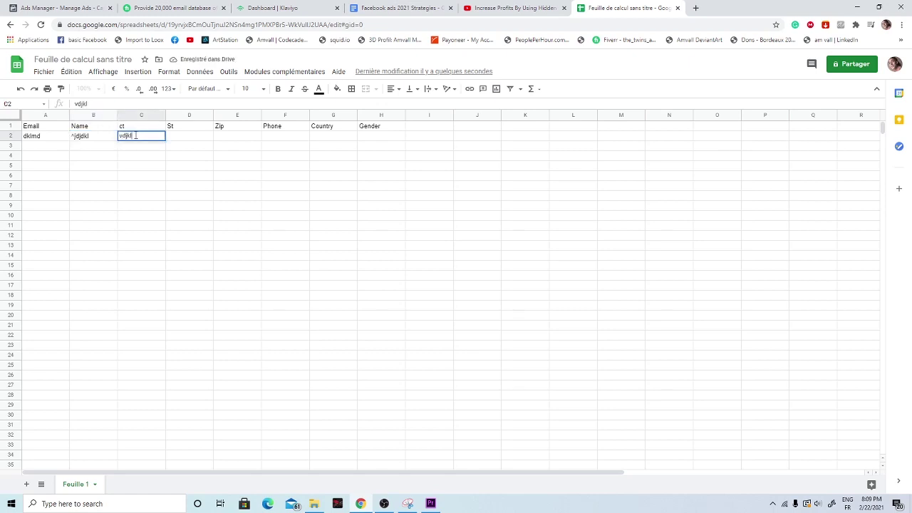
pyautogui.click(185, 137)
pyautogui.write('d')
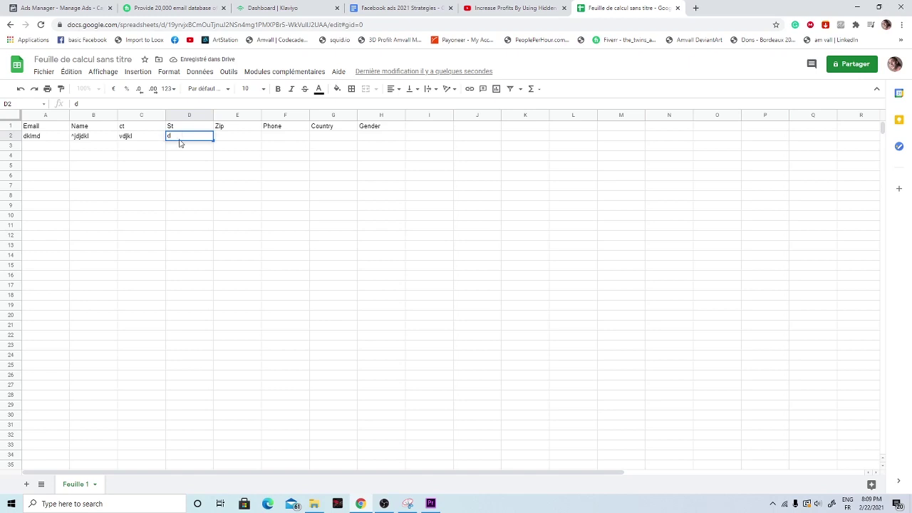
pyautogui.press('Tab')
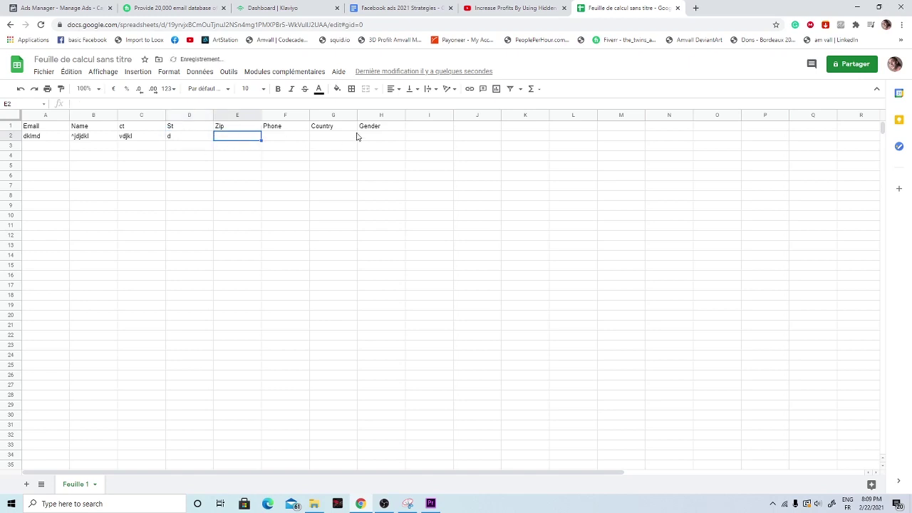
# Step: Complete the first data row with Zip 1253, Country f and Gender F, leaving Phone empty
pyautogui.write('1253')
pyautogui.click(286, 137)
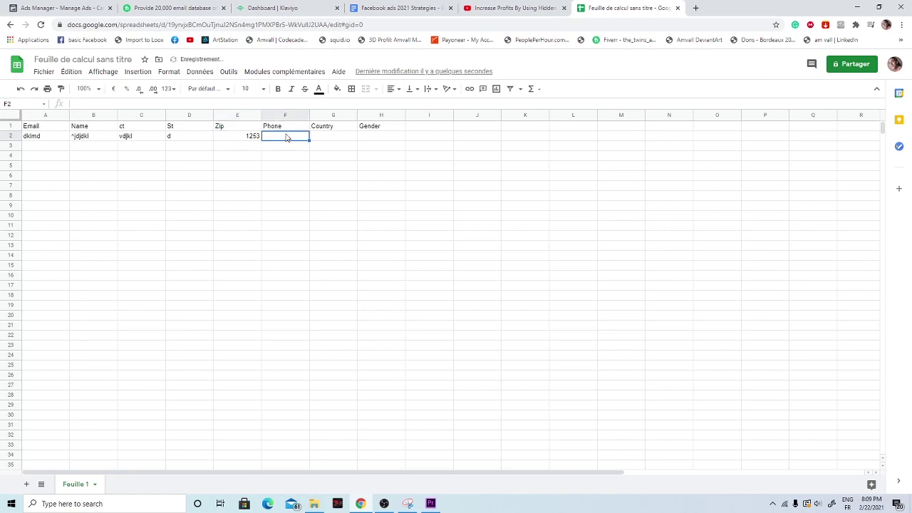
pyautogui.click(339, 137)
pyautogui.write('f')
pyautogui.click(397, 137)
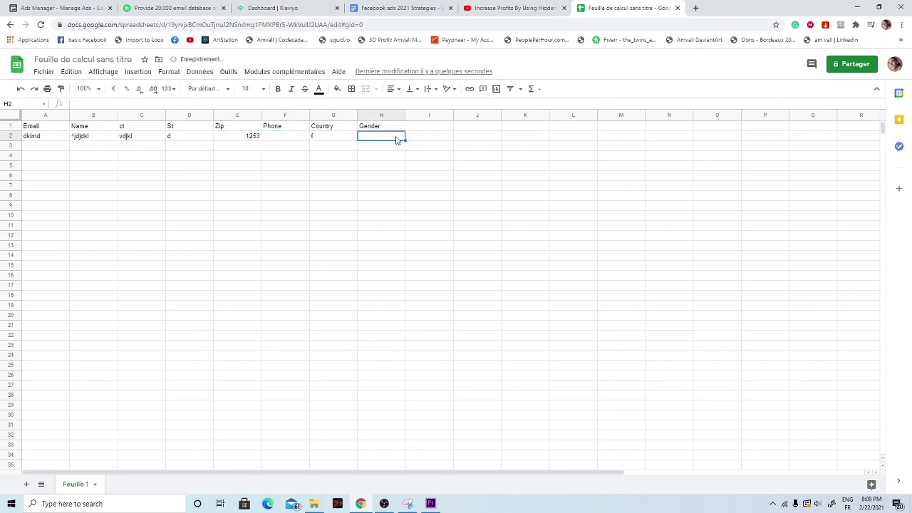
pyautogui.write('F')
pyautogui.click(424, 266)
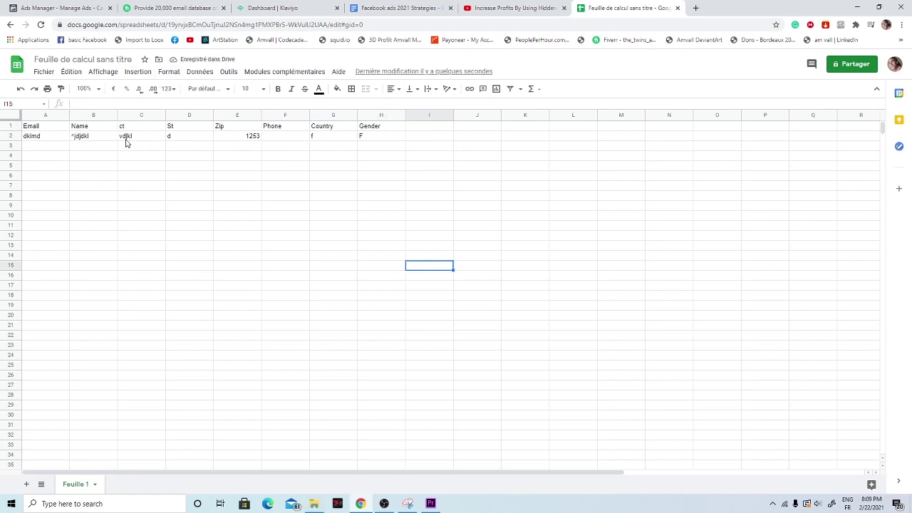
# Step: Replace the Country entry in the first data row with mùù*
pyautogui.click(379, 141)
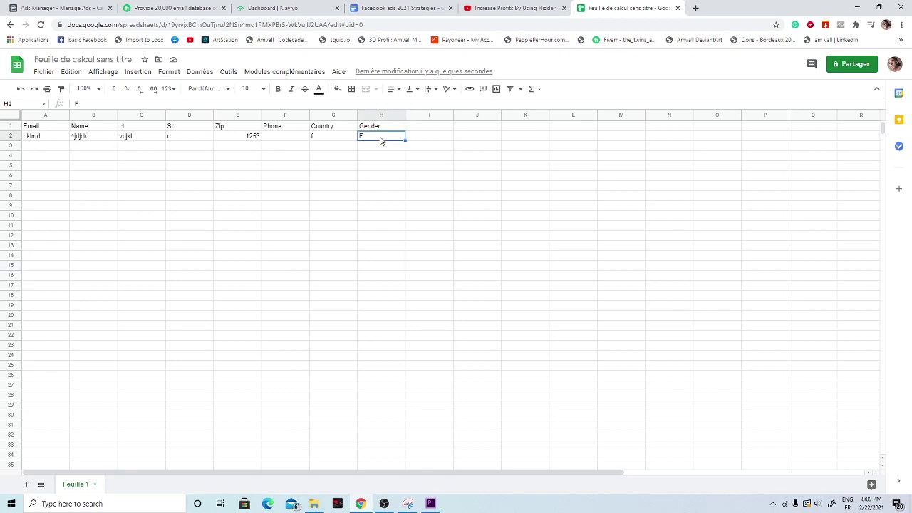
pyautogui.click(346, 139)
pyautogui.click(291, 141)
pyautogui.click(327, 142)
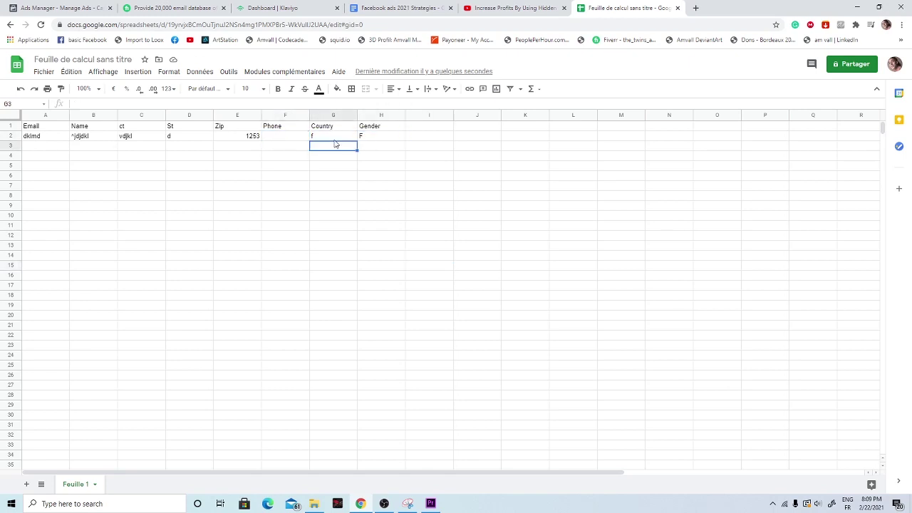
pyautogui.write('mùù*')
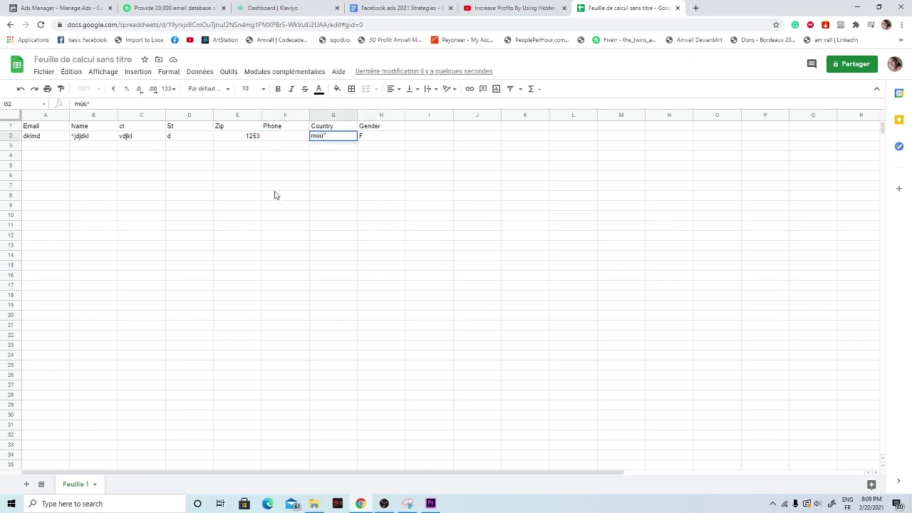
pyautogui.click(273, 187)
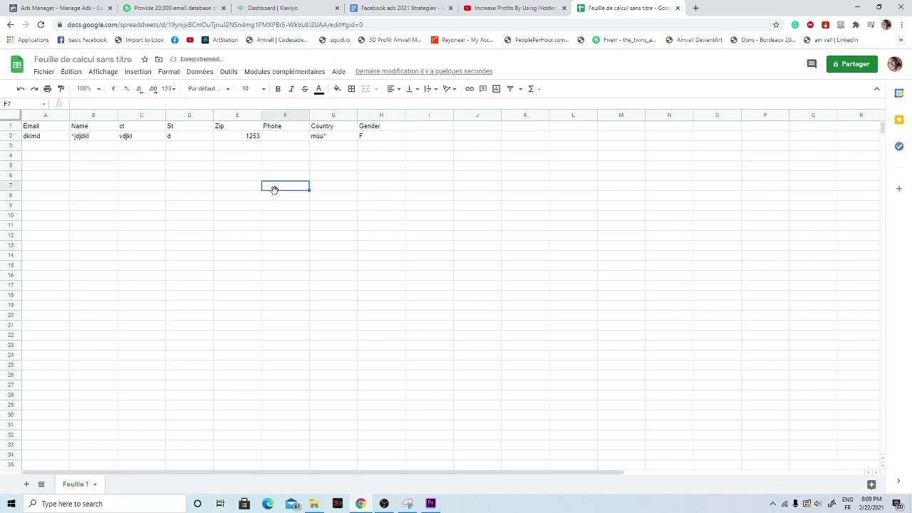
pyautogui.click(411, 169)
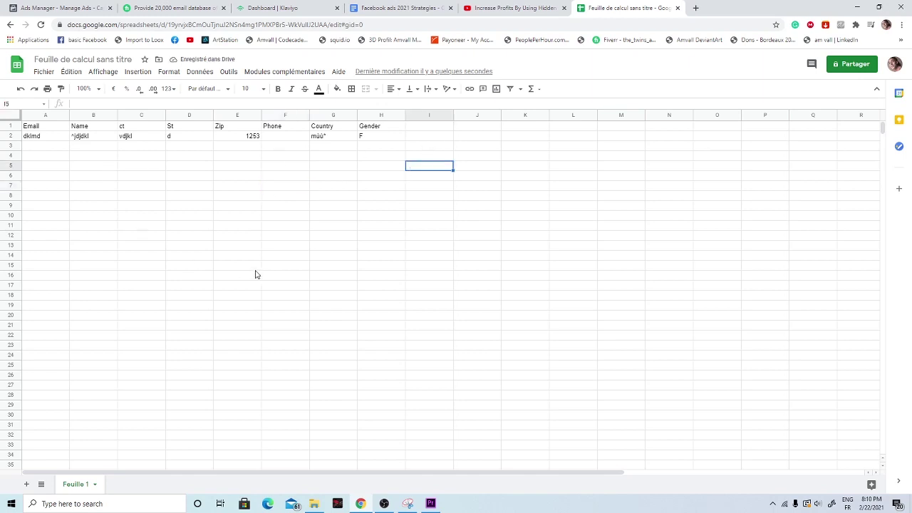
pyautogui.click(145, 204)
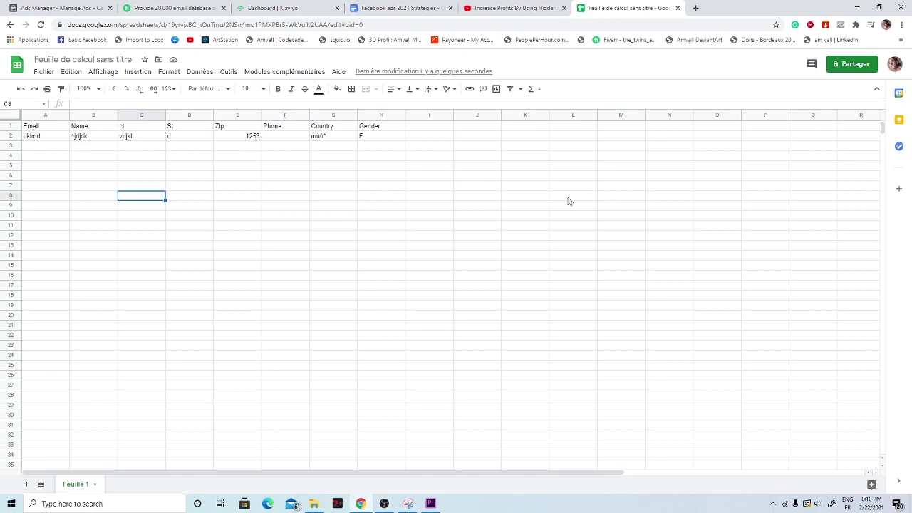
pyautogui.click(476, 208)
pyautogui.click(513, 156)
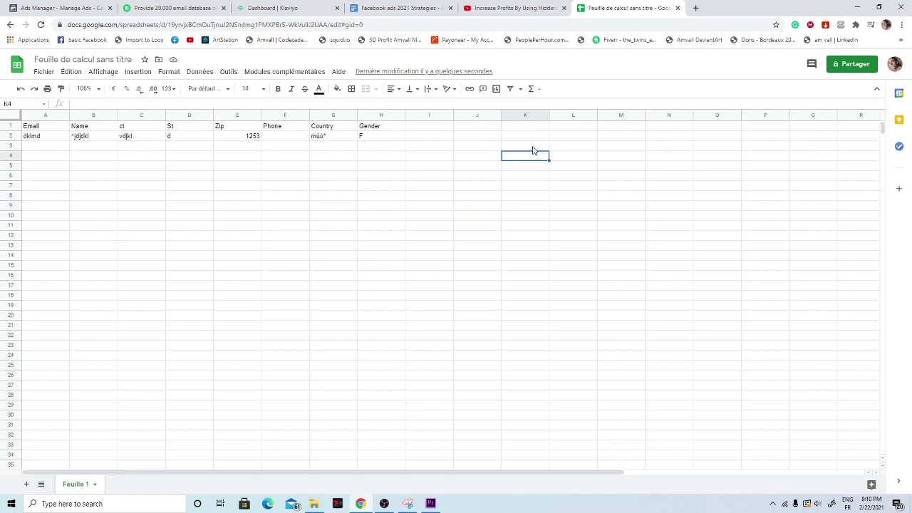
pyautogui.click(421, 139)
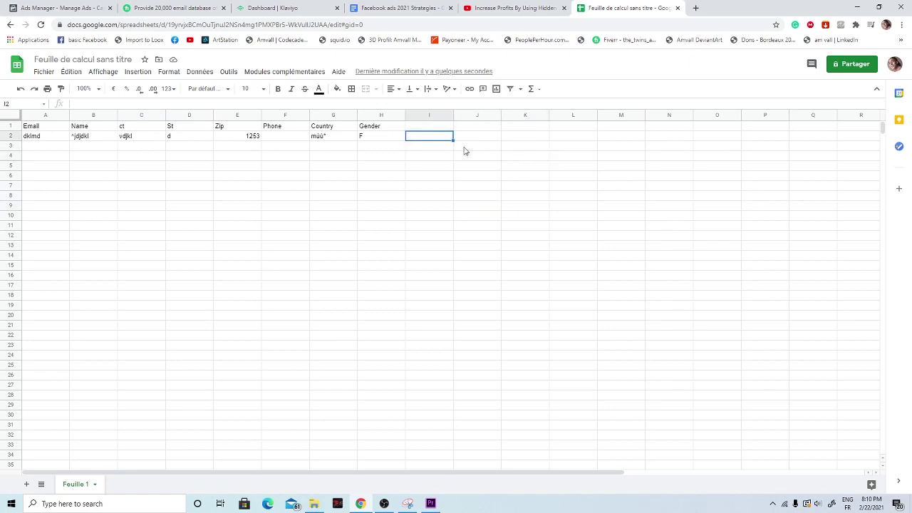
pyautogui.click(511, 149)
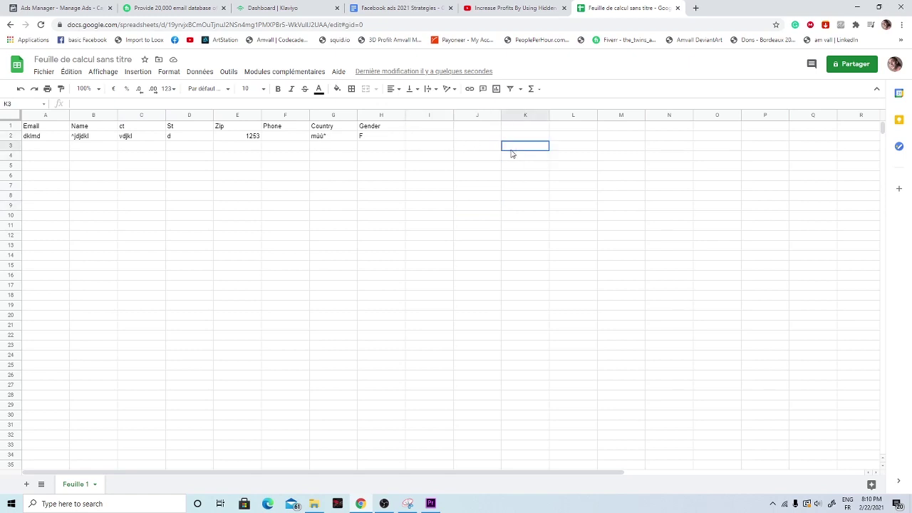
pyautogui.click(609, 149)
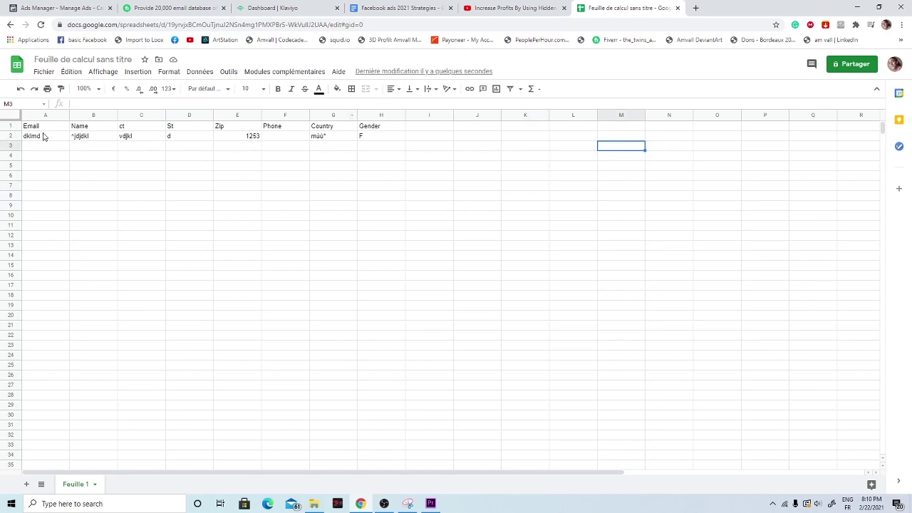
# Step: Download the active sheet as a comma-separated values (.csv) file
pyautogui.click(44, 72)
pyautogui.moveTo(117, 187)
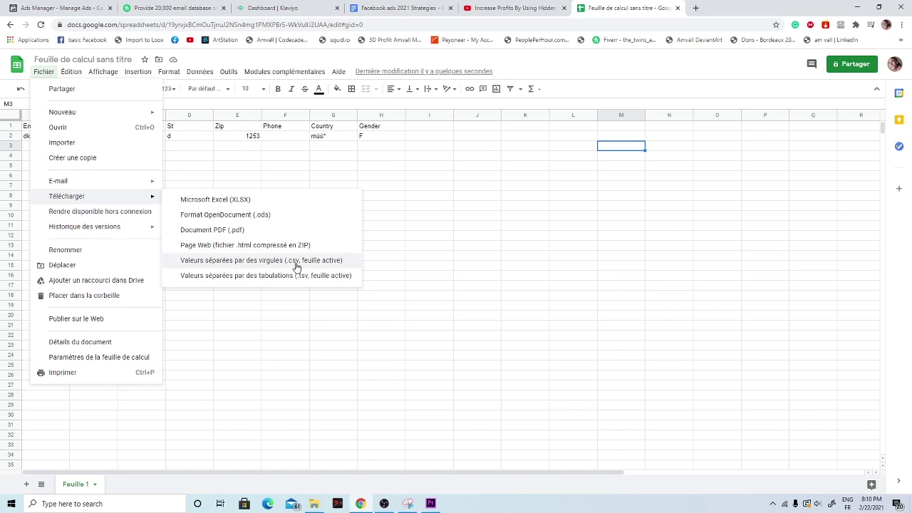
pyautogui.click(288, 265)
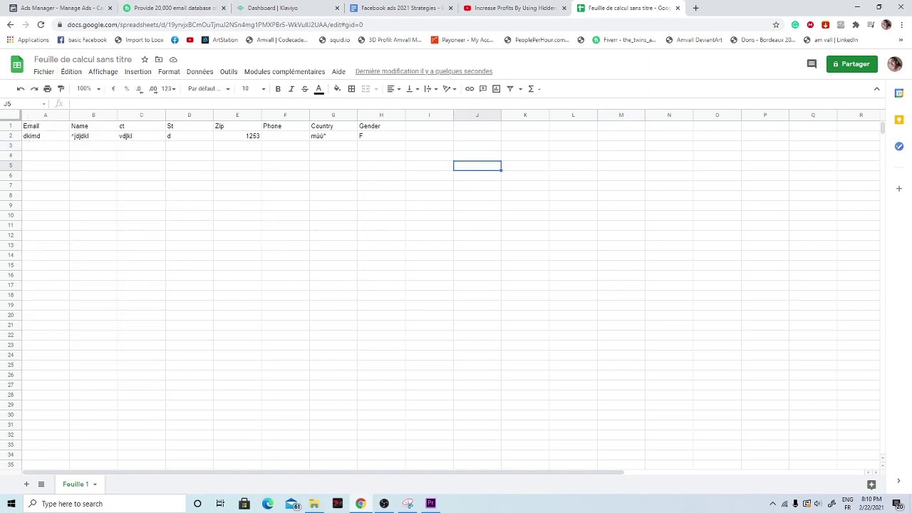
# Step: In Facebook Ads Manager's Audiences, begin a Custom Audience from a customer list, specifying that the list has no customer value column
pyautogui.click(39, 8)
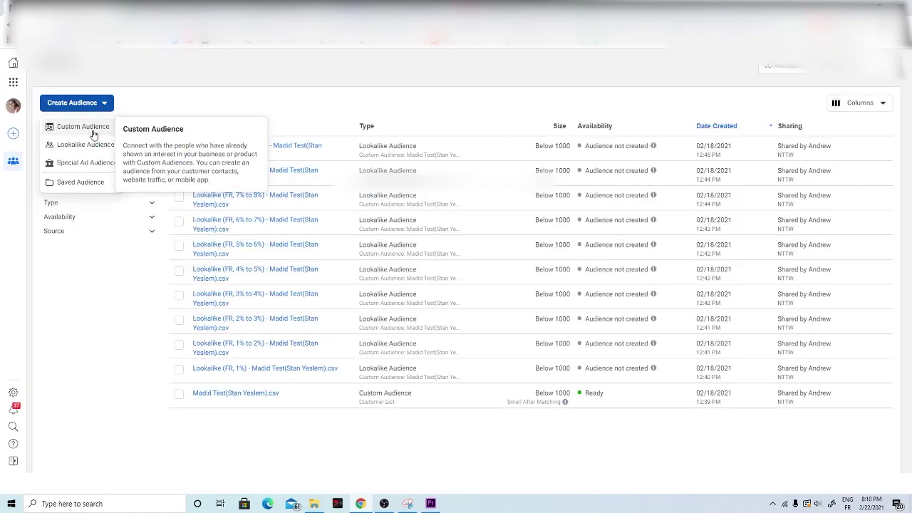
pyautogui.click(91, 129)
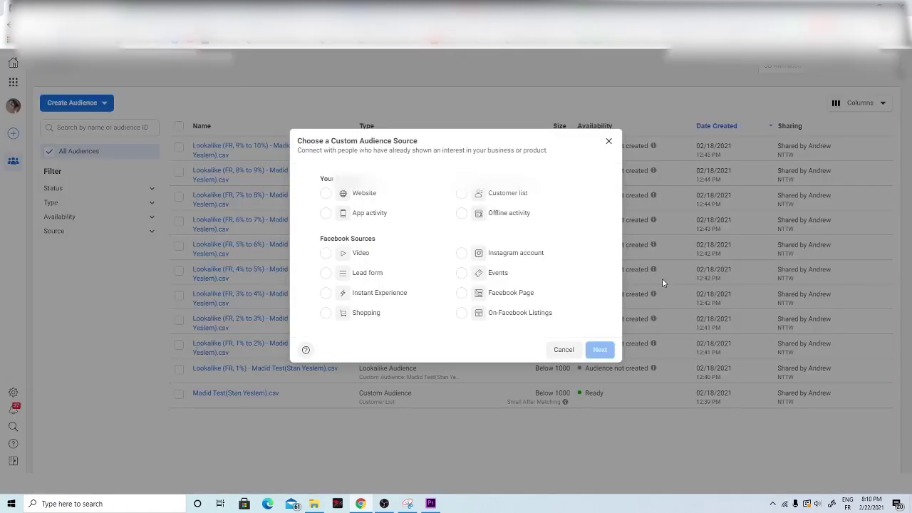
pyautogui.click(474, 193)
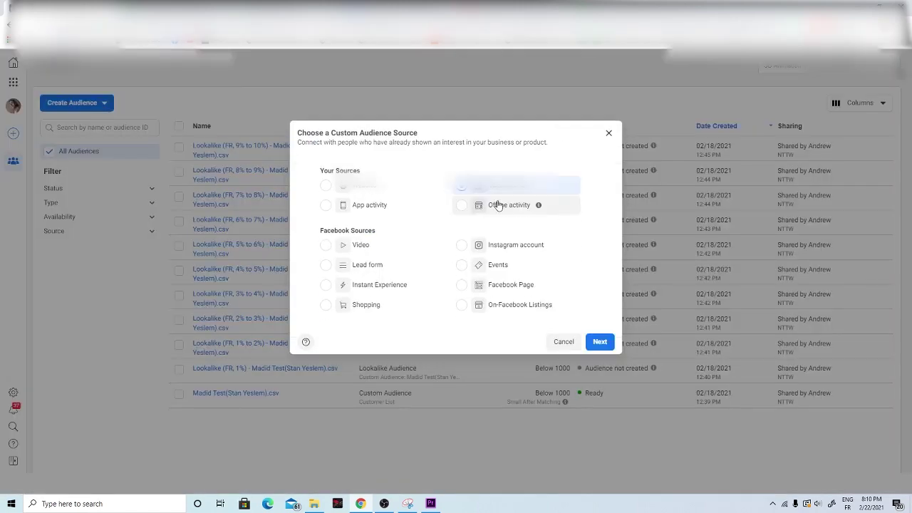
pyautogui.click(601, 349)
pyautogui.click(718, 482)
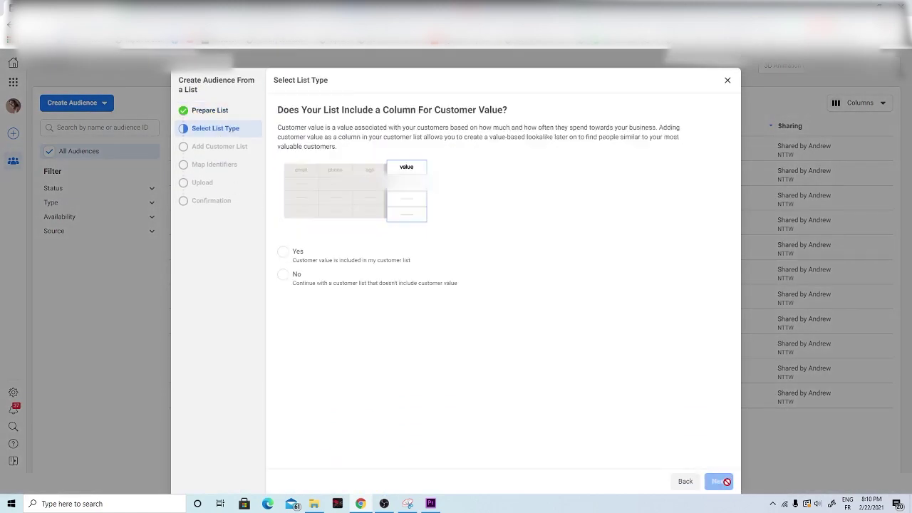
pyautogui.click(283, 275)
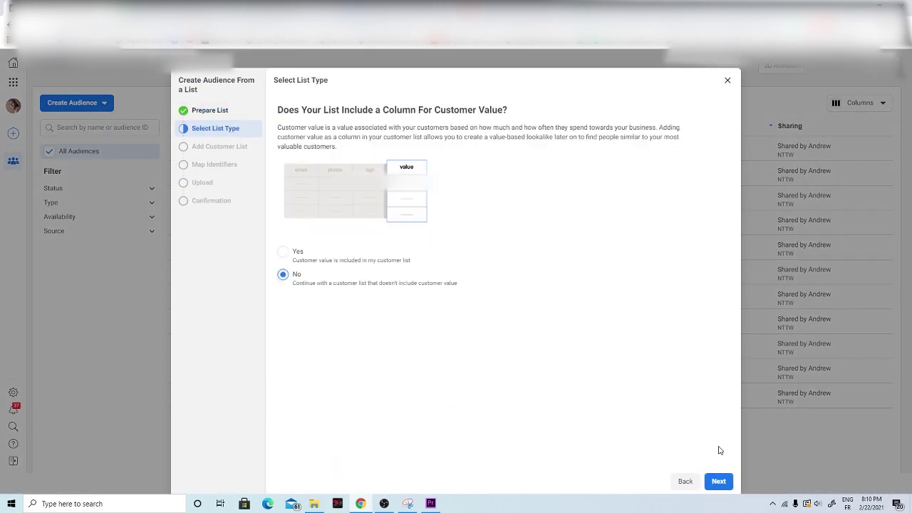
pyautogui.click(720, 482)
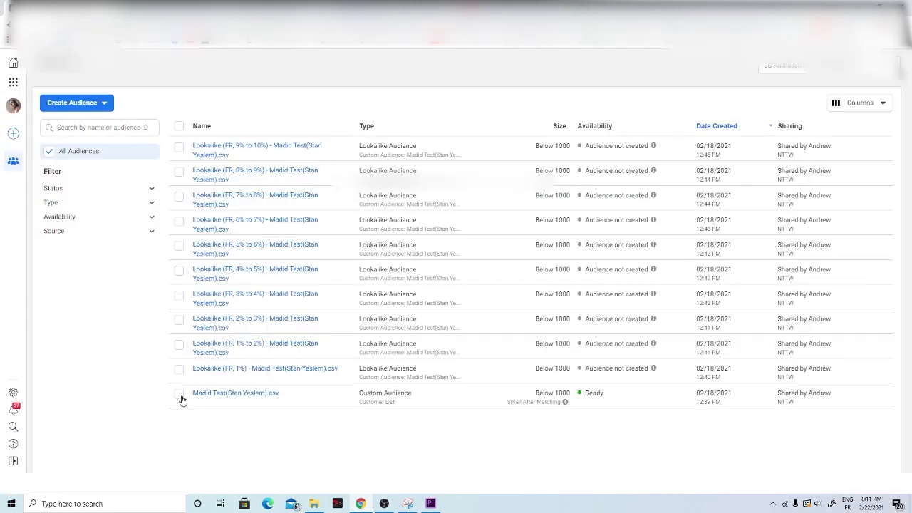
# Step: Select the Beauty Niche, All countries purchase customer list audience and start creating a lookalike audience from it
pyautogui.click(179, 397)
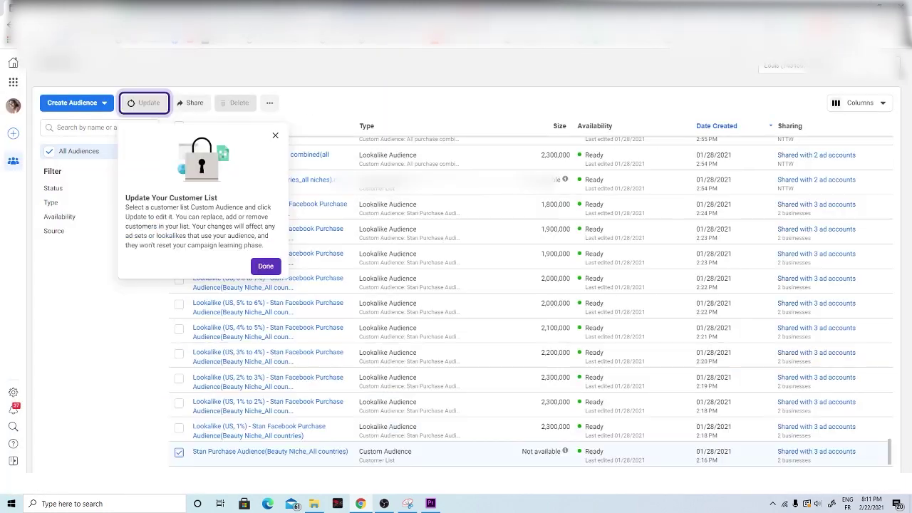
pyautogui.click(276, 135)
pyautogui.click(266, 103)
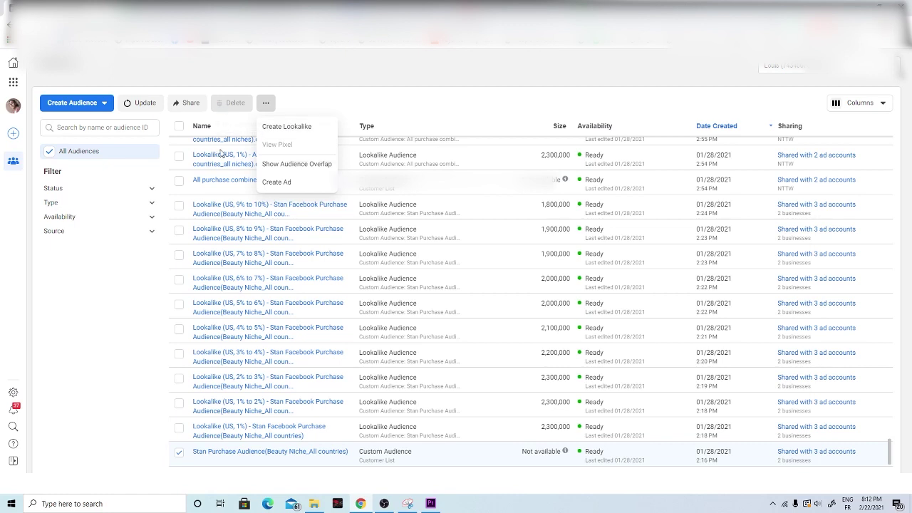
pyautogui.click(313, 132)
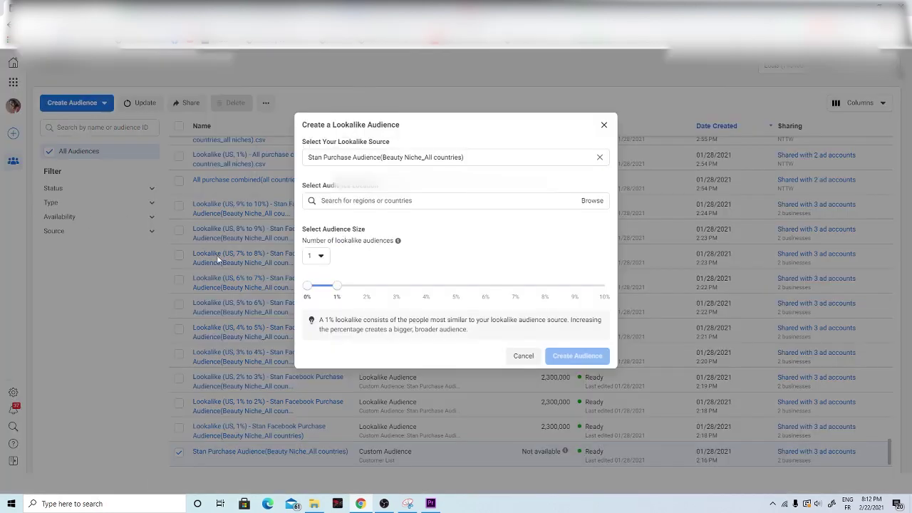
# Step: Set the new lookalike audience's location to France
pyautogui.click(378, 201)
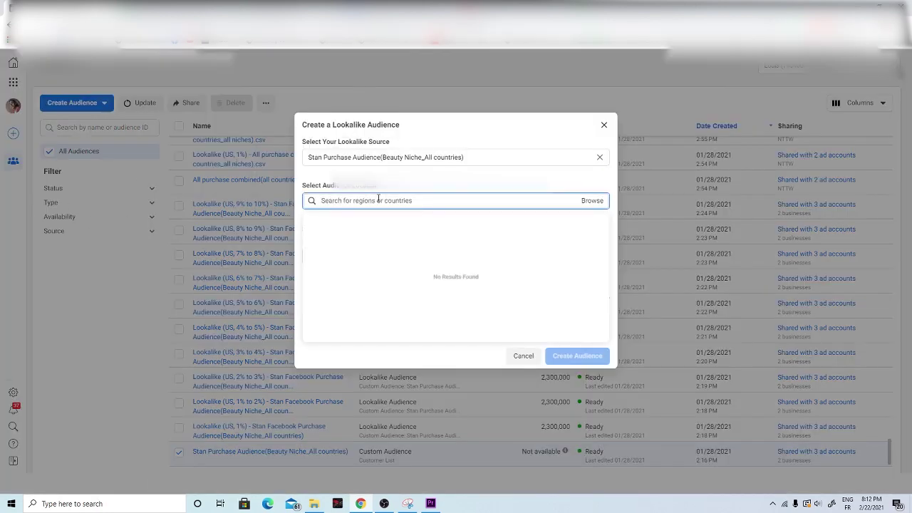
pyautogui.write('f')
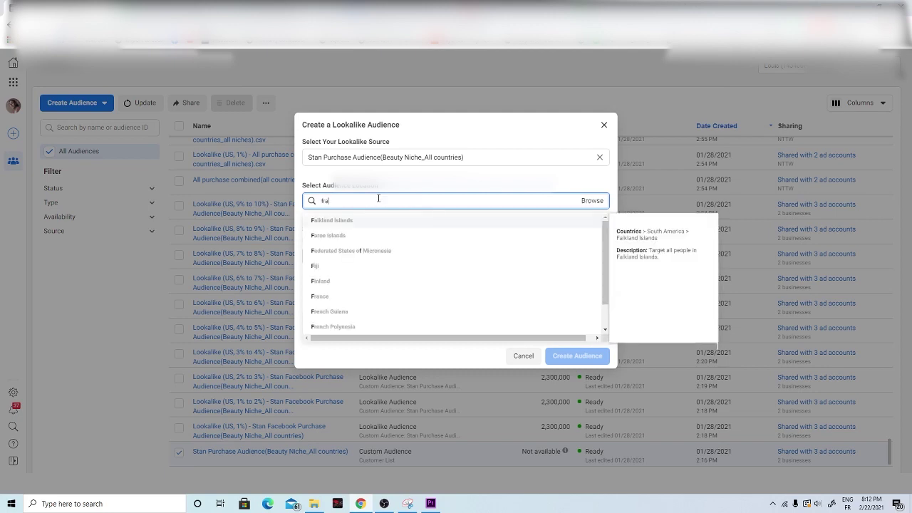
pyautogui.write('ra')
pyautogui.click(396, 285)
pyautogui.click(327, 256)
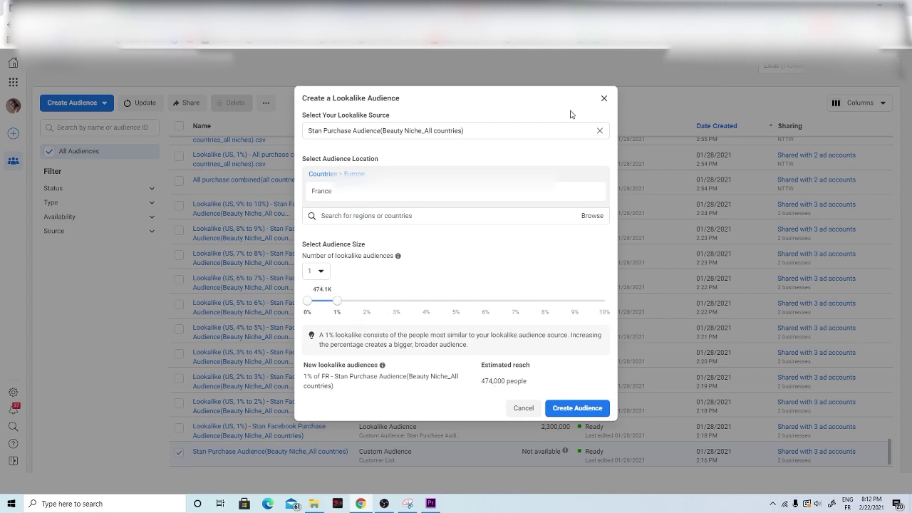
# Step: Restart the lookalike from the Beauty Niche purchase audience, set location France and audience size 1% to 3%, and discard it
pyautogui.click(603, 98)
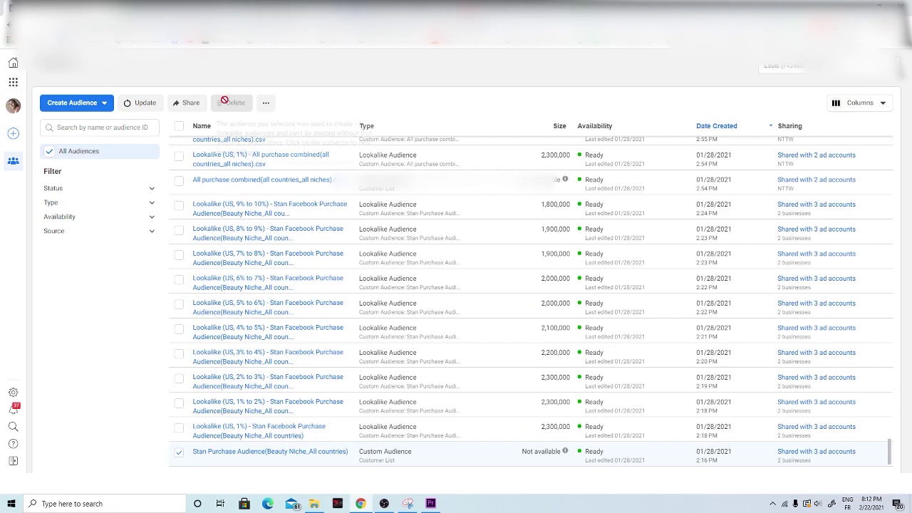
pyautogui.click(267, 104)
pyautogui.click(322, 127)
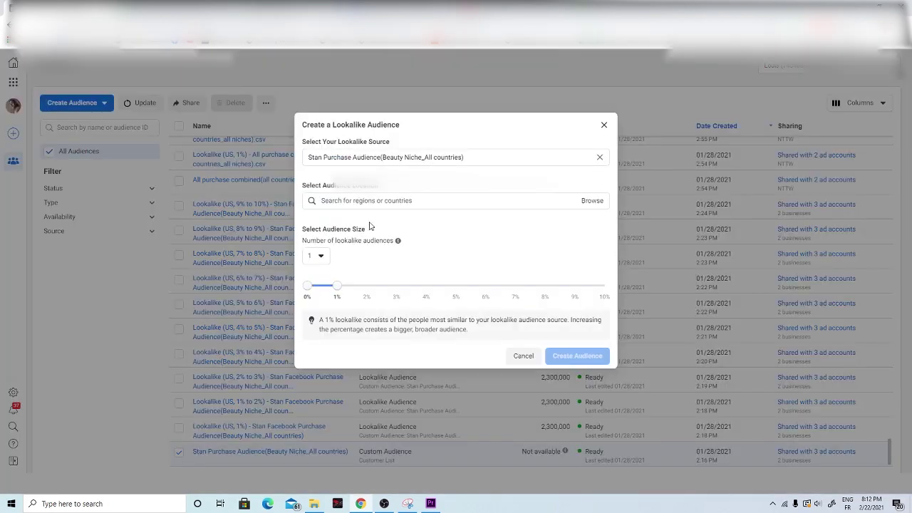
pyautogui.click(378, 199)
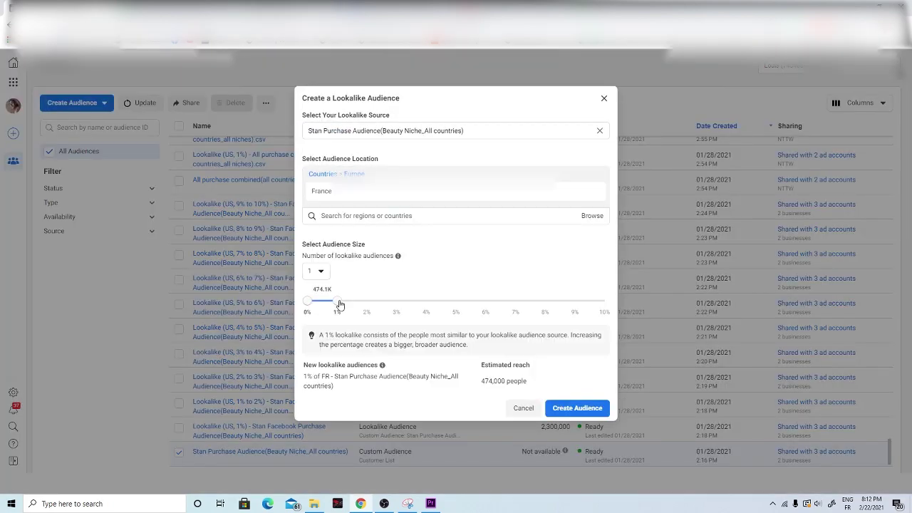
pyautogui.moveTo(339, 306); pyautogui.dragTo(396, 303)
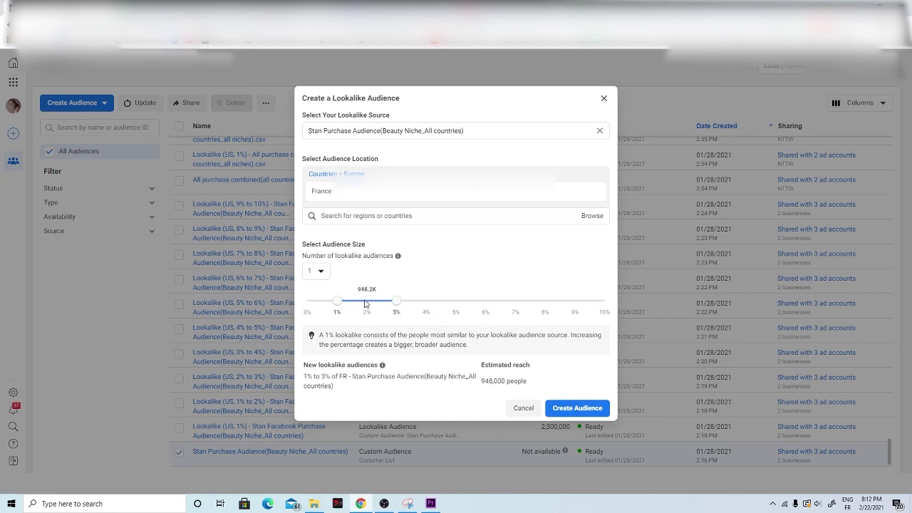
pyautogui.press('Escape')
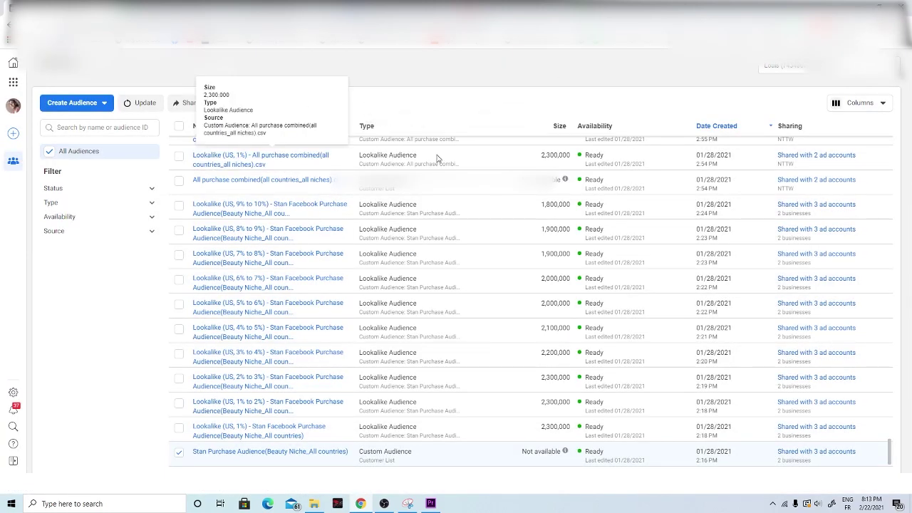
pyautogui.scroll(-1, 499, 257)
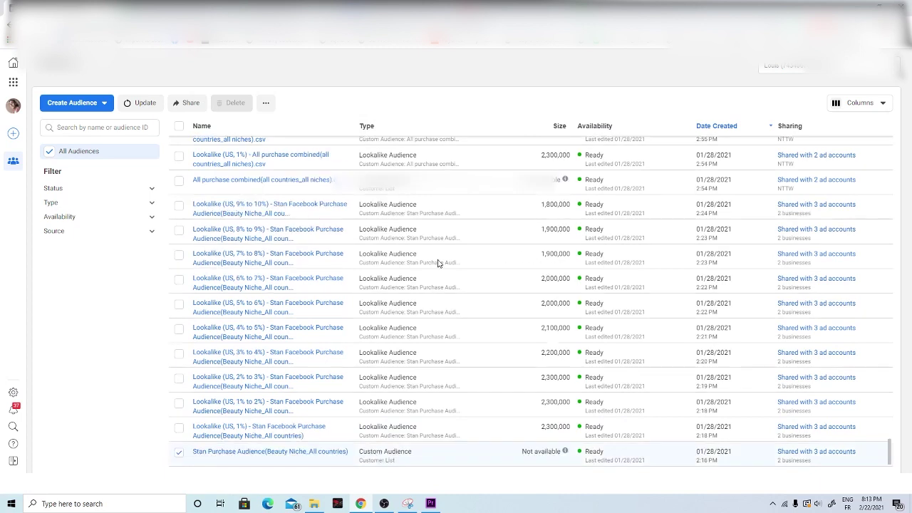
# Step: Switch to the Ads Manager campaigns list and view the objective choices for a new campaign without creating one
pyautogui.click(13, 82)
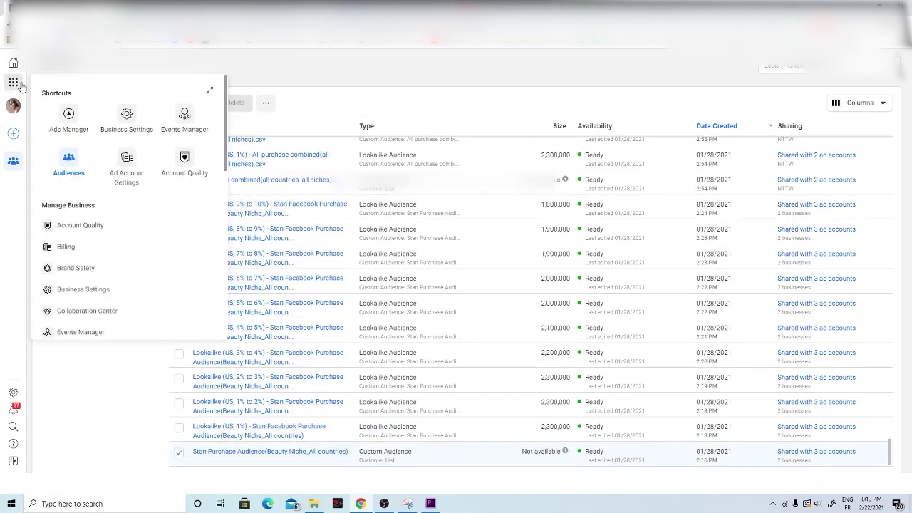
pyautogui.click(81, 123)
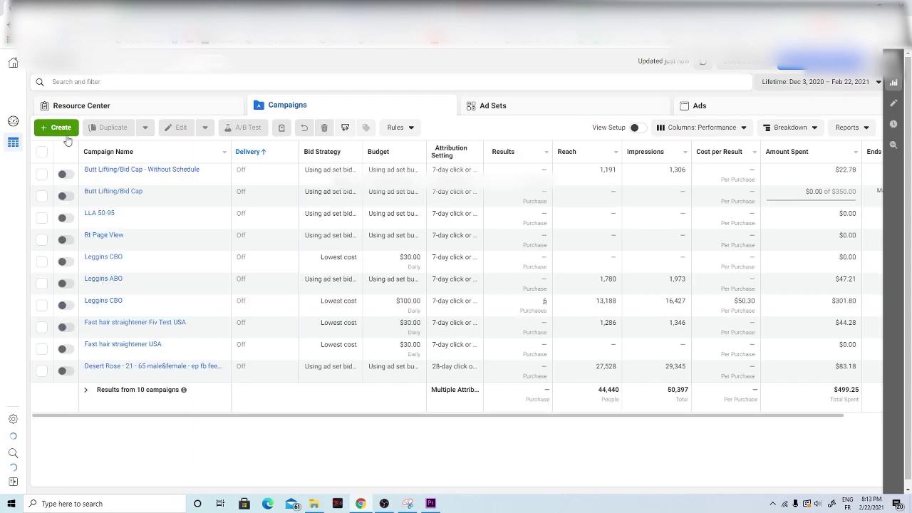
pyautogui.click(58, 131)
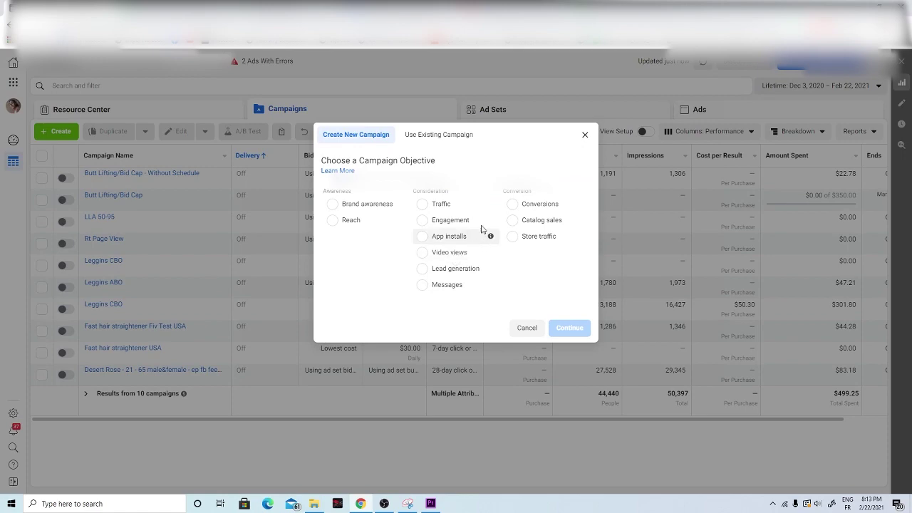
pyautogui.click(584, 134)
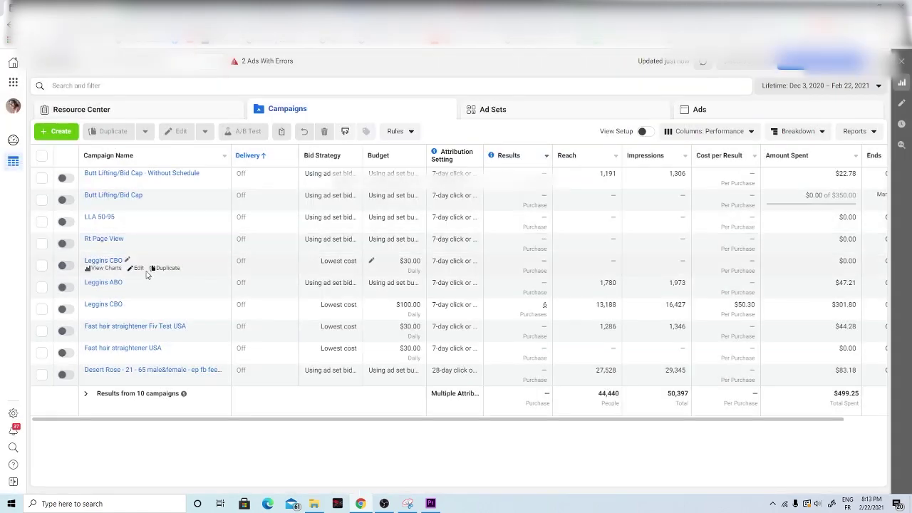
# Step: Inspect the audience settings of the 4% to 5% ad set in the $30 daily Leggins CBO campaign, and close the editor
pyautogui.click(137, 269)
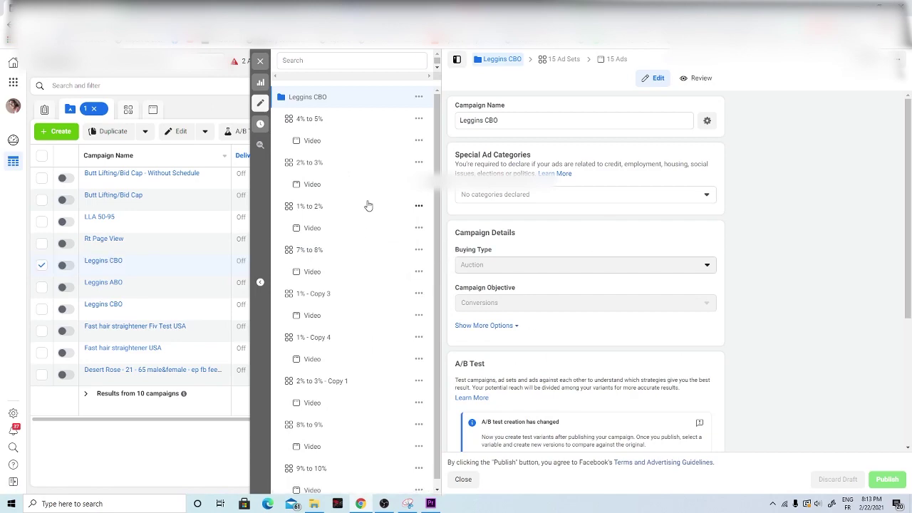
pyautogui.click(332, 120)
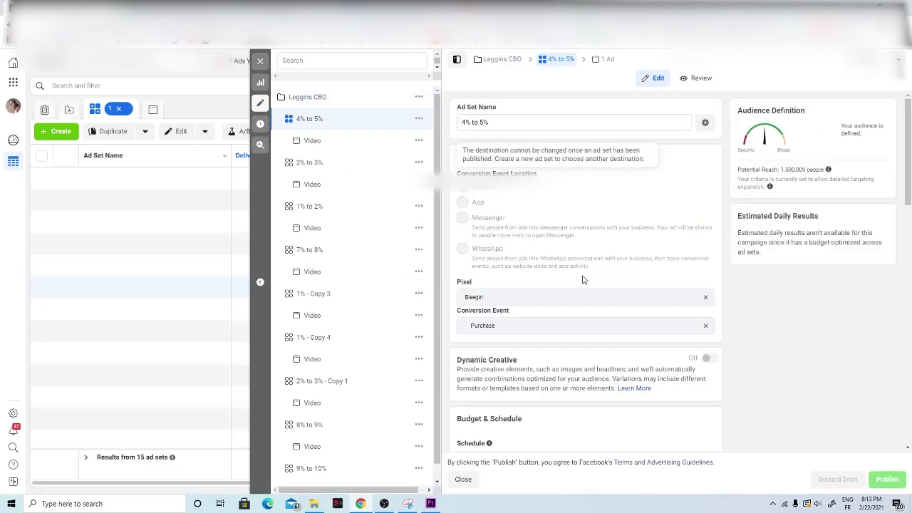
pyautogui.scroll(-5, 583, 279)
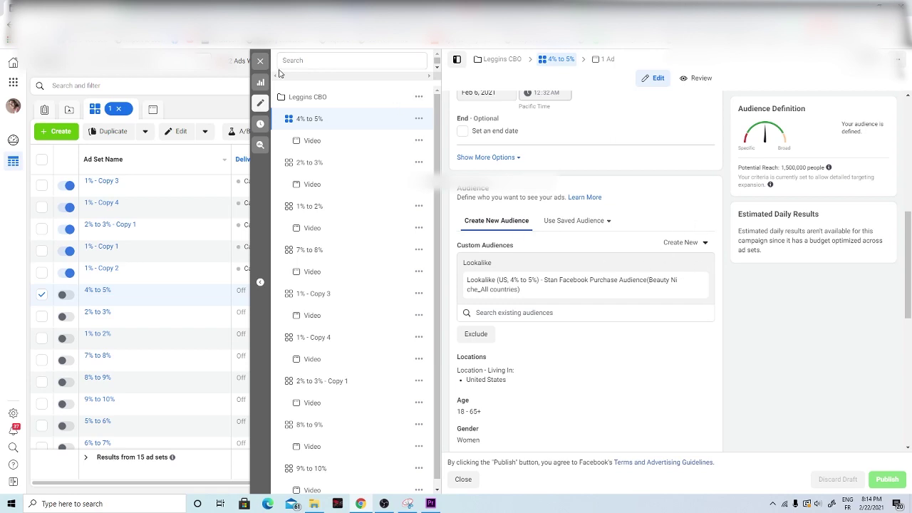
pyautogui.click(258, 62)
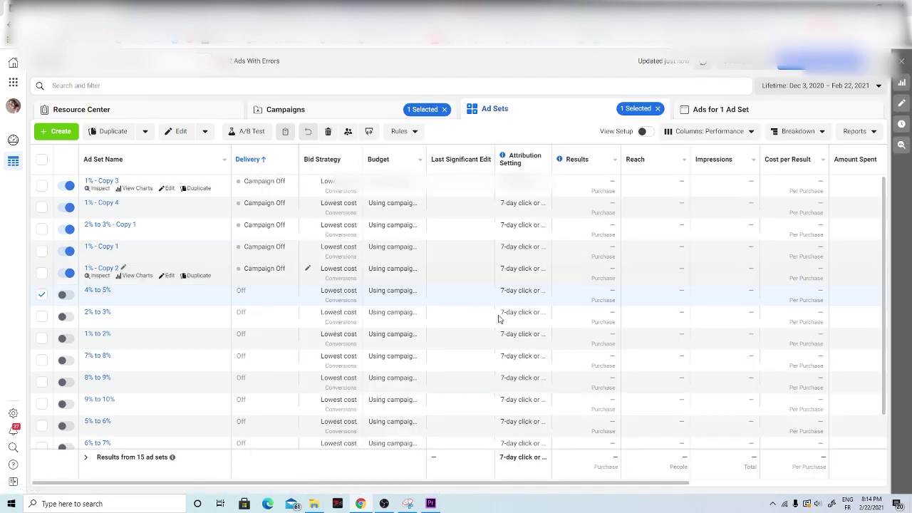